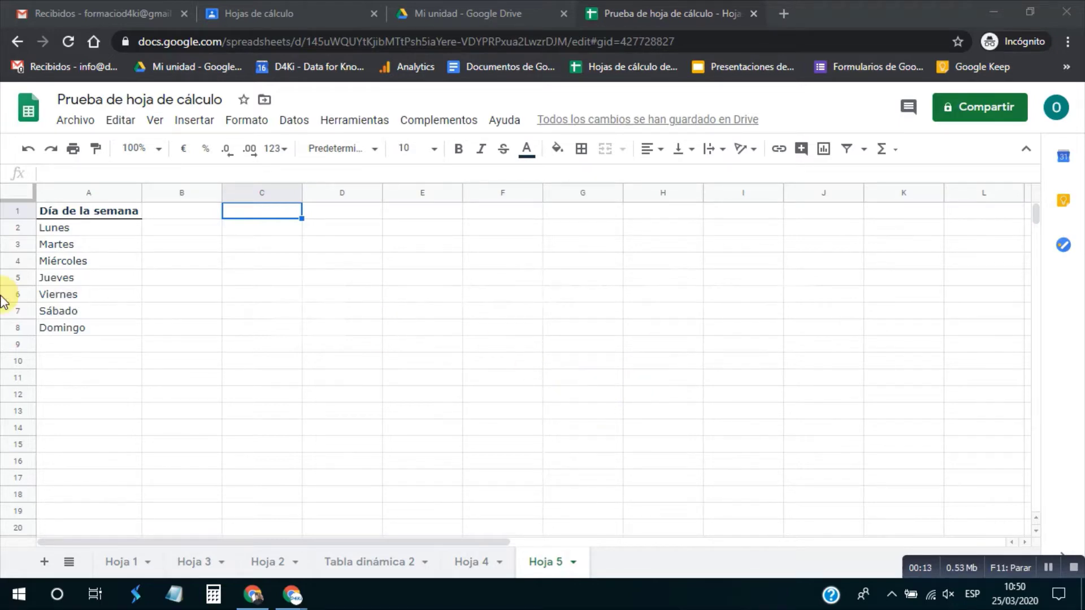
Step: Set up data validation for cell C1 using the criterion Lista a partir de un intervalo with the weekday range A2:A8
{"action": "left_click_drag", "start_coordinate": [77, 211], "coordinate": [103, 334]}
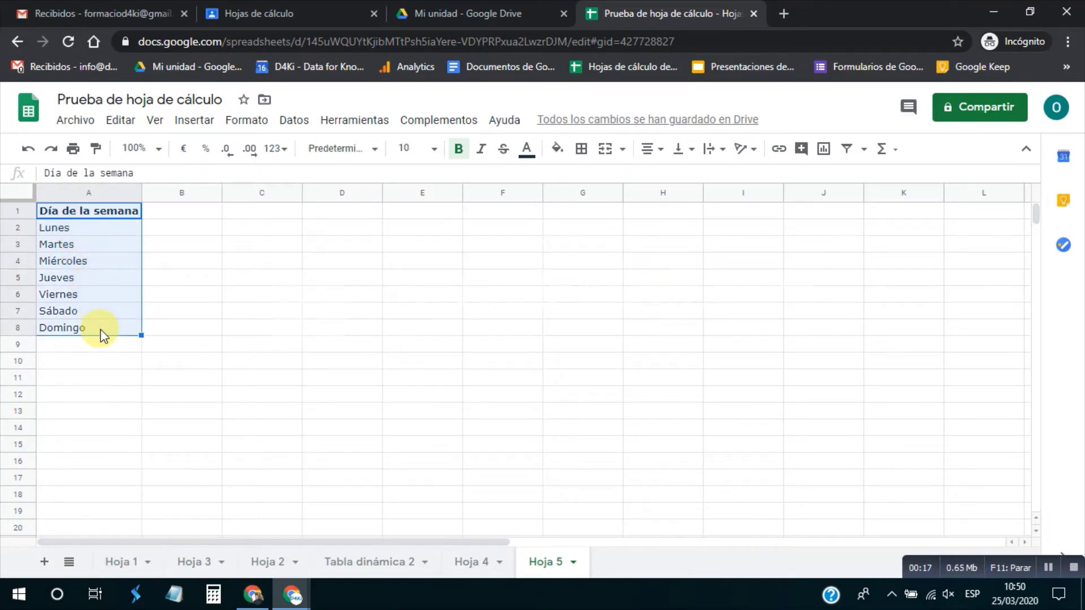
{"action": "left_click", "coordinate": [260, 216]}
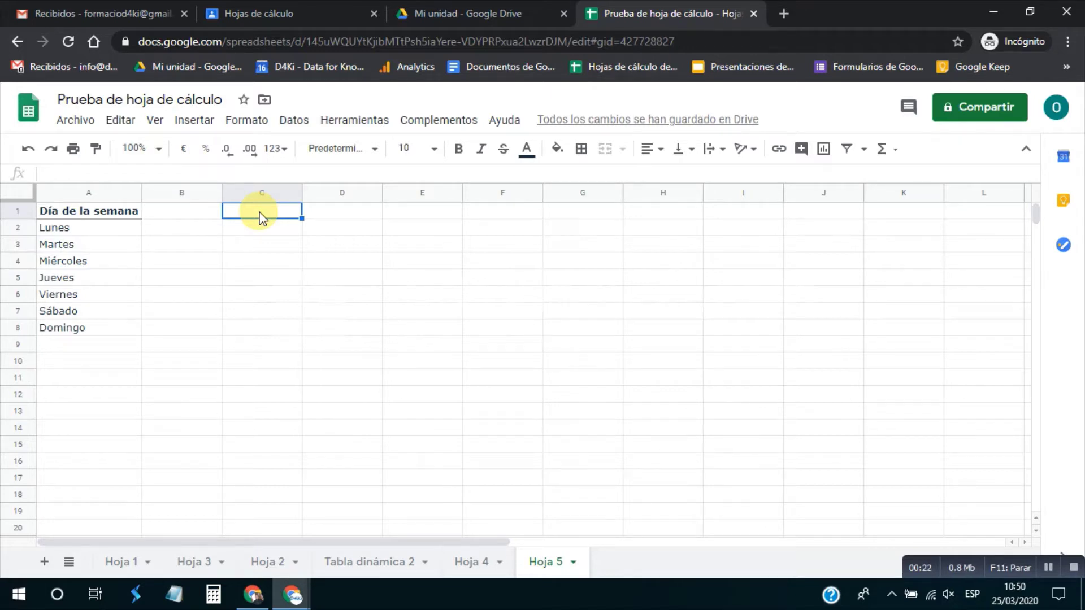
{"action": "left_click", "coordinate": [284, 121]}
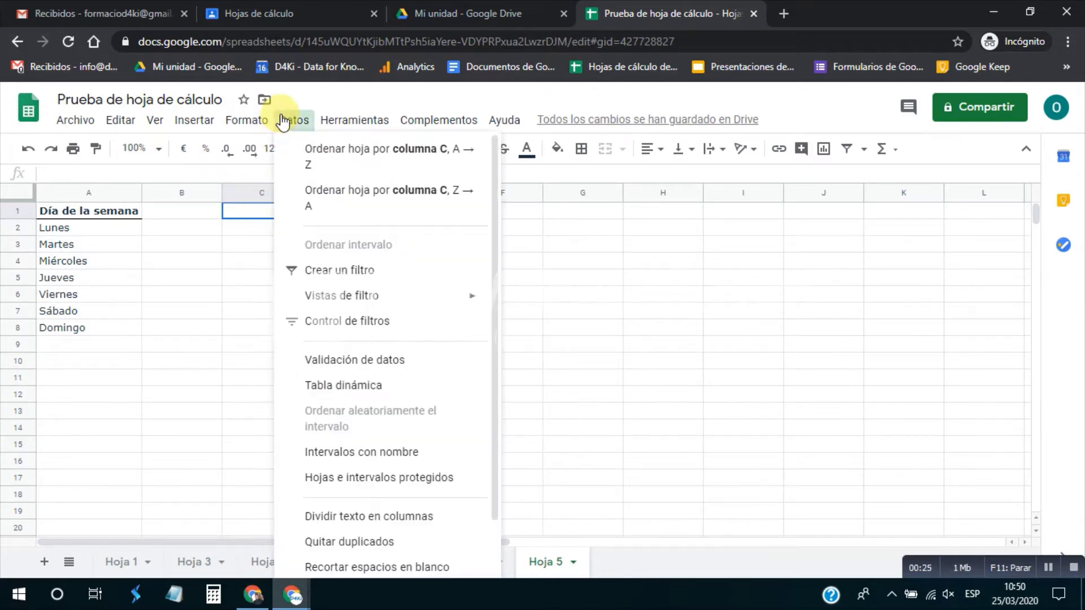
{"action": "left_click", "coordinate": [324, 333]}
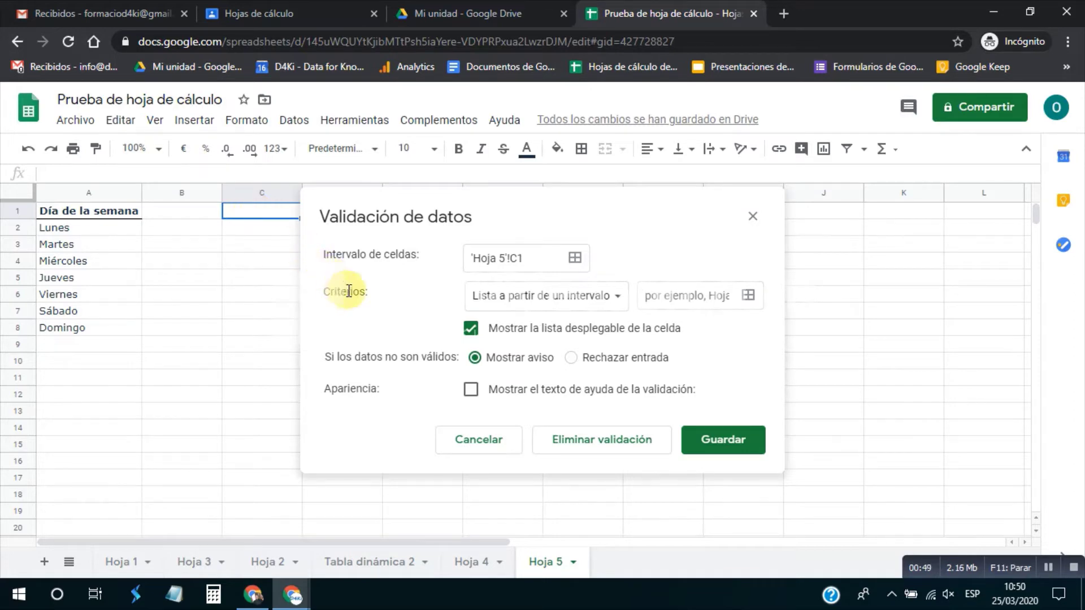
{"action": "left_click", "coordinate": [562, 297]}
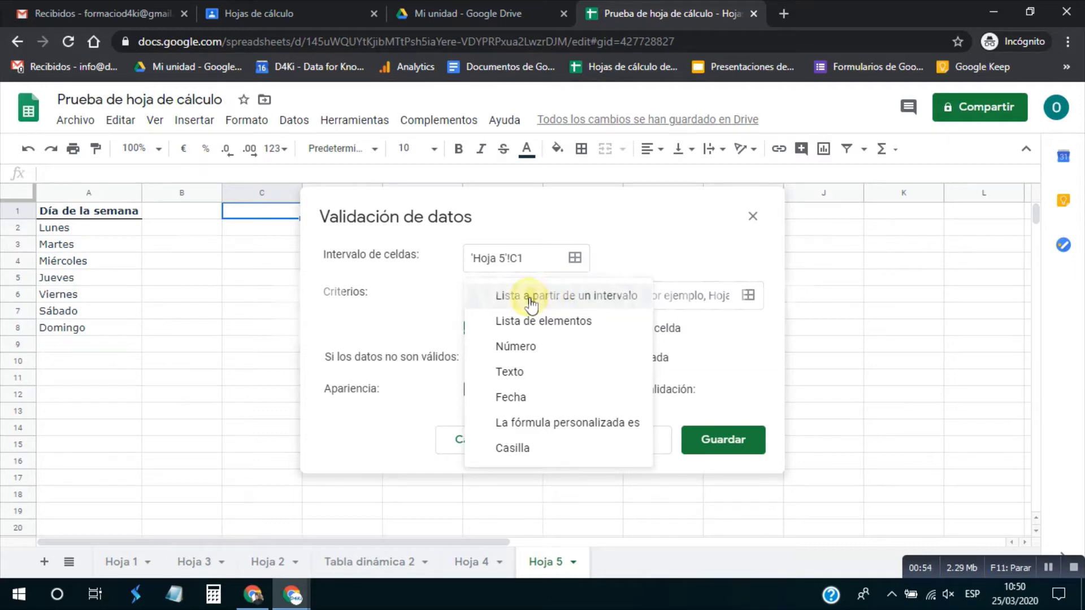
{"action": "left_click", "coordinate": [531, 304]}
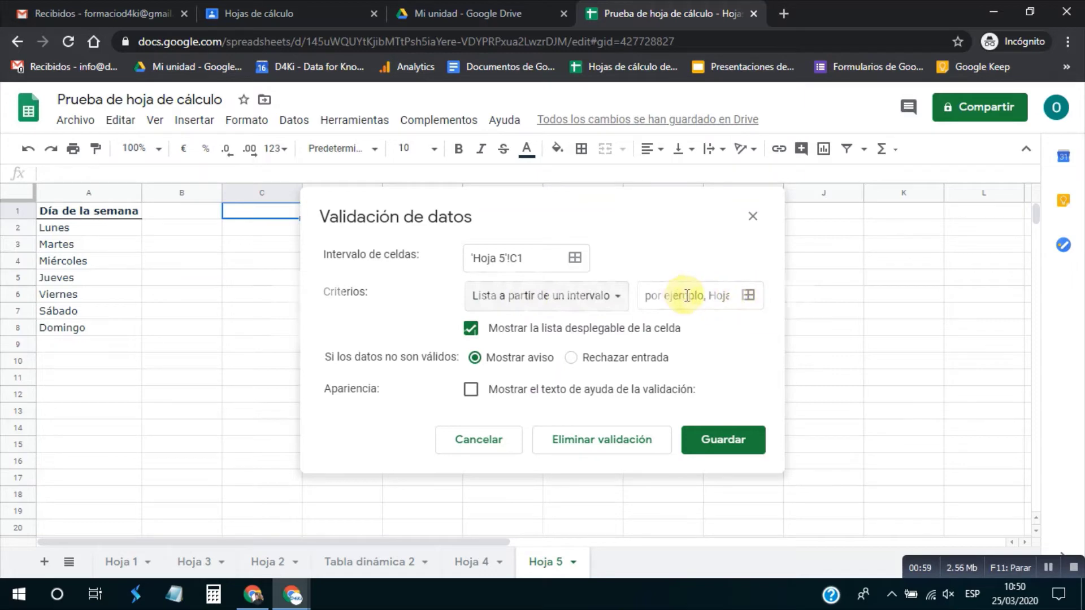
{"action": "left_click", "coordinate": [749, 296]}
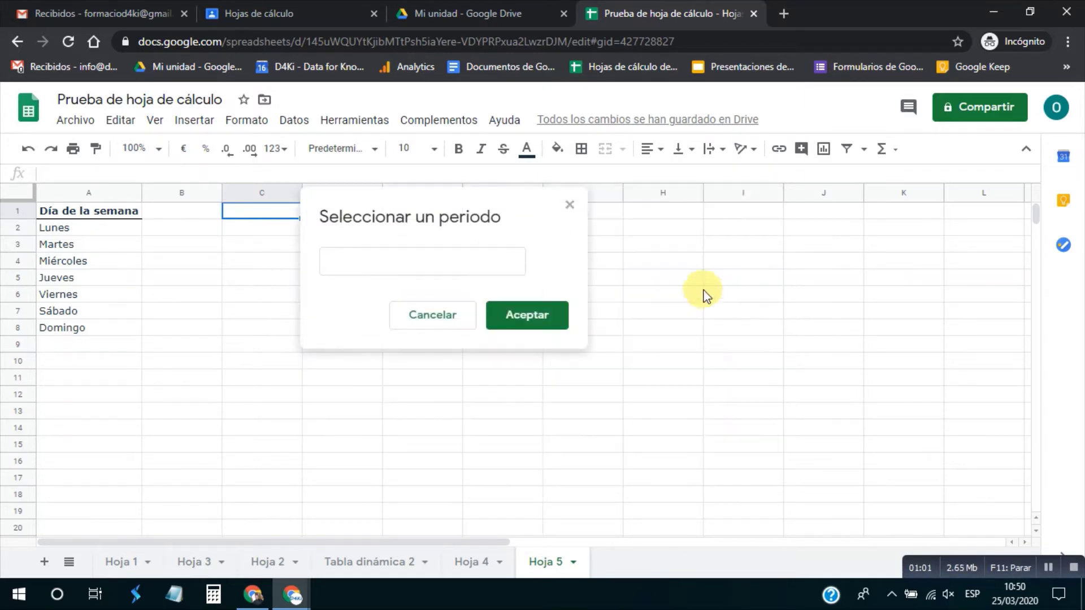
{"action": "left_click_drag", "start_coordinate": [99, 229], "coordinate": [99, 333]}
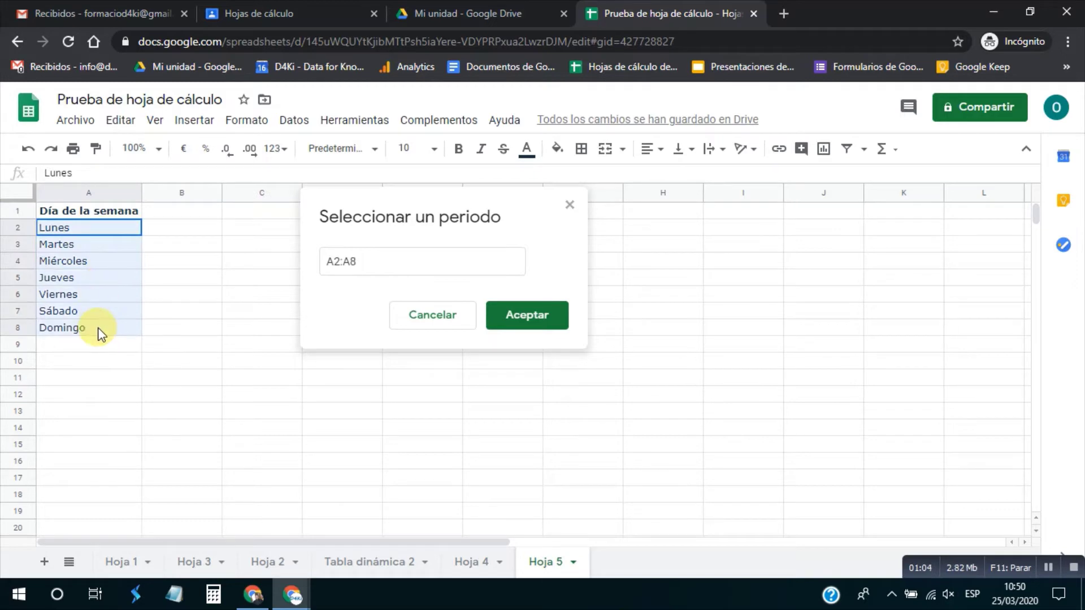
{"action": "left_click", "coordinate": [512, 318]}
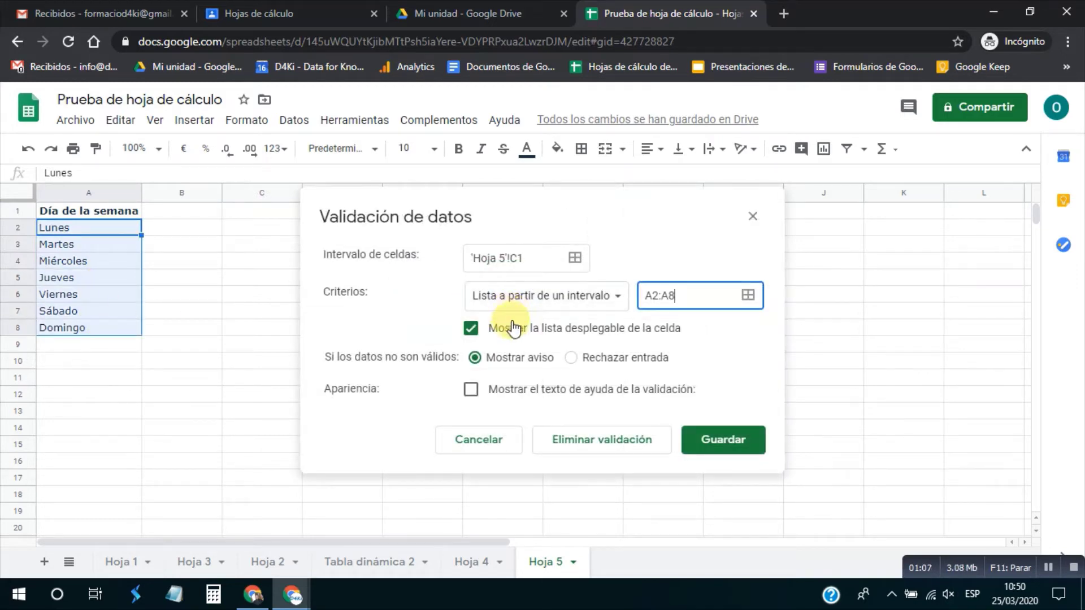
{"action": "left_click", "coordinate": [474, 333]}
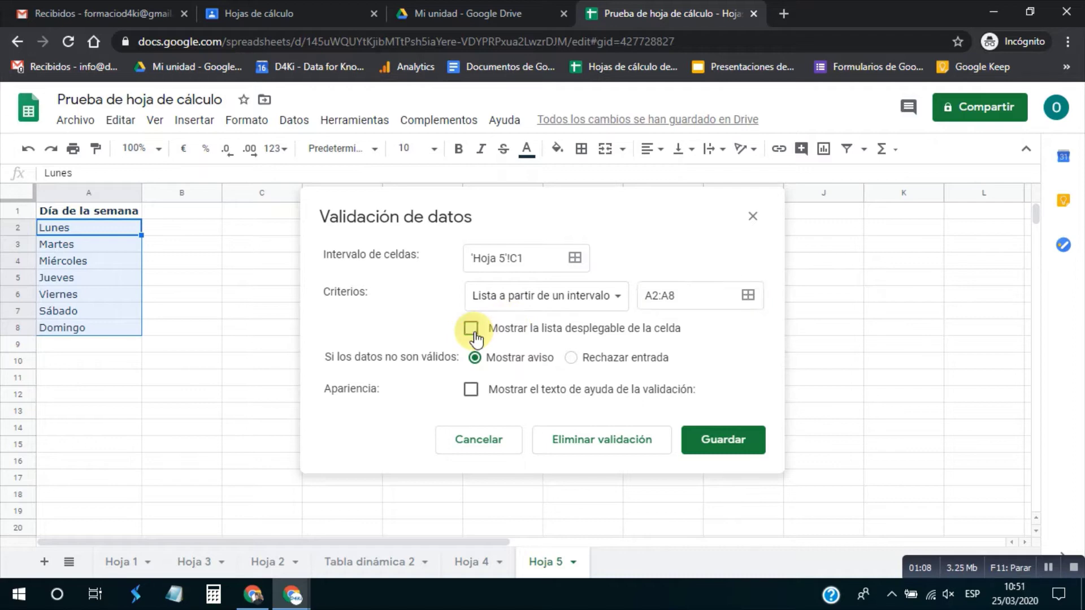
{"action": "left_click", "coordinate": [473, 333]}
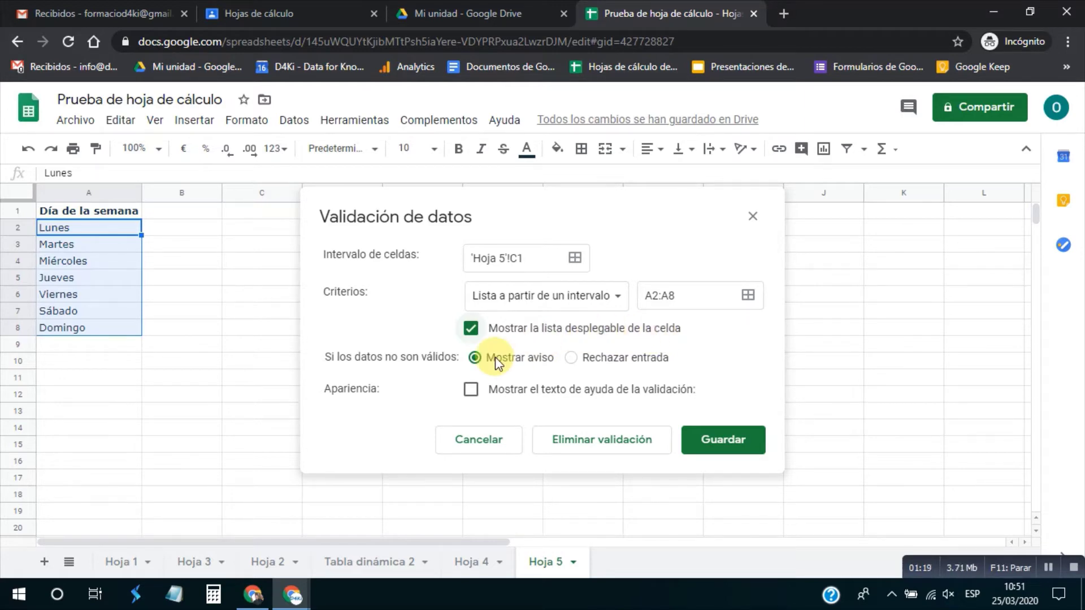
{"action": "left_click", "coordinate": [570, 358]}
{"action": "left_click", "coordinate": [531, 359]}
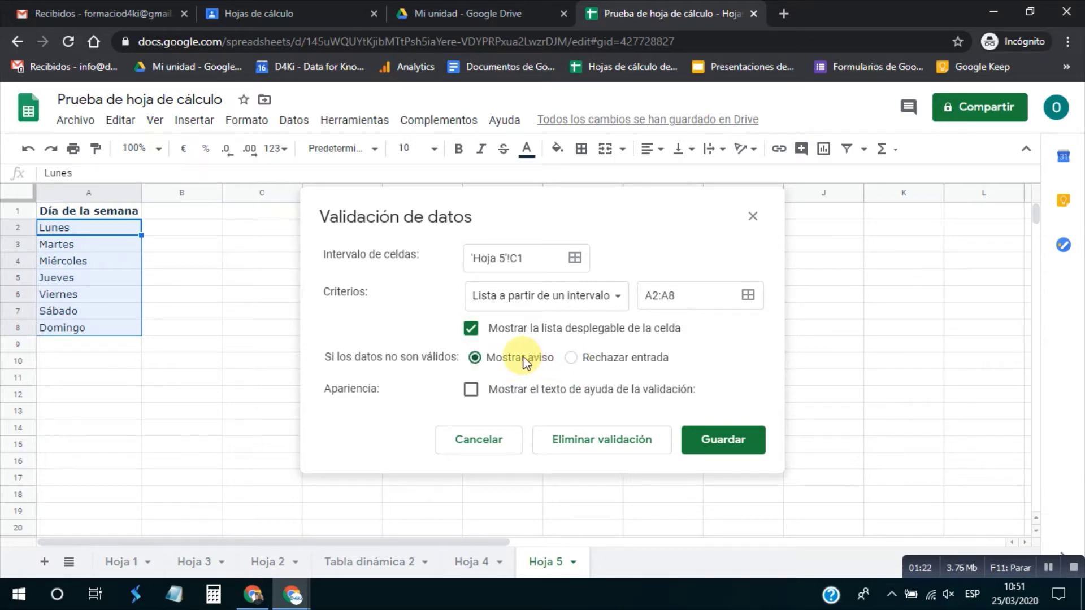
Step: Enable the validation help text with its default wording and save the validation rule for C1
{"action": "left_click", "coordinate": [473, 391]}
{"action": "left_click", "coordinate": [491, 431]}
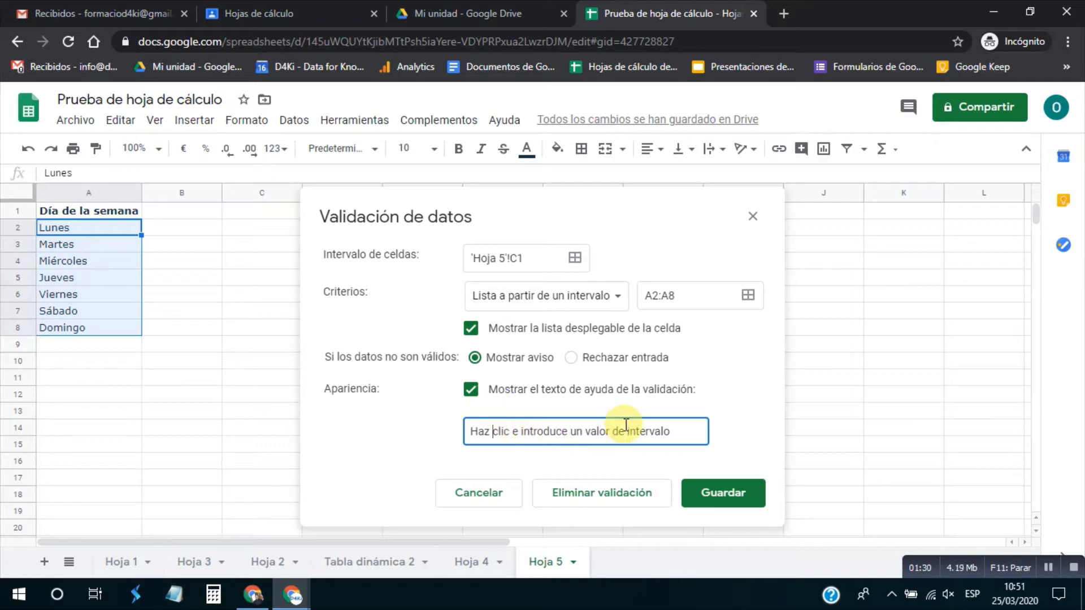
{"action": "left_click_drag", "start_coordinate": [676, 430], "coordinate": [435, 420]}
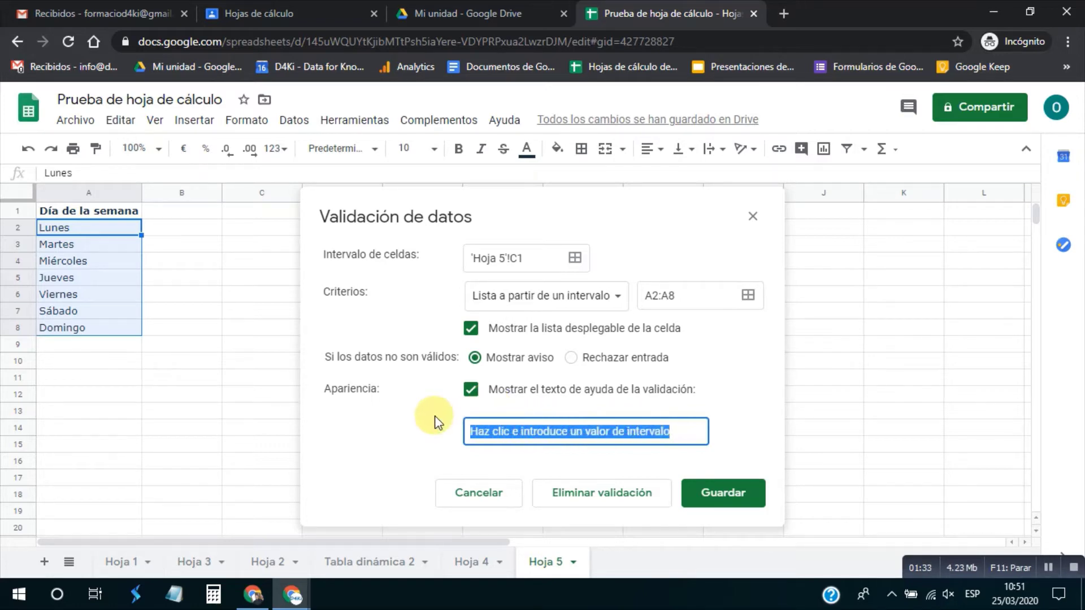
{"action": "left_click", "coordinate": [506, 456]}
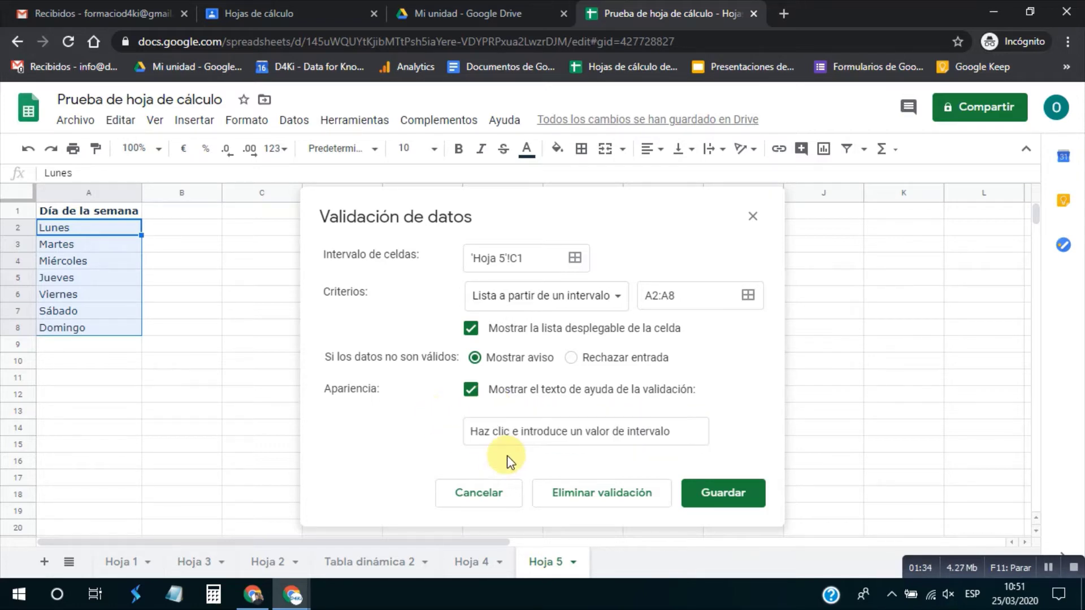
{"action": "left_click", "coordinate": [712, 499]}
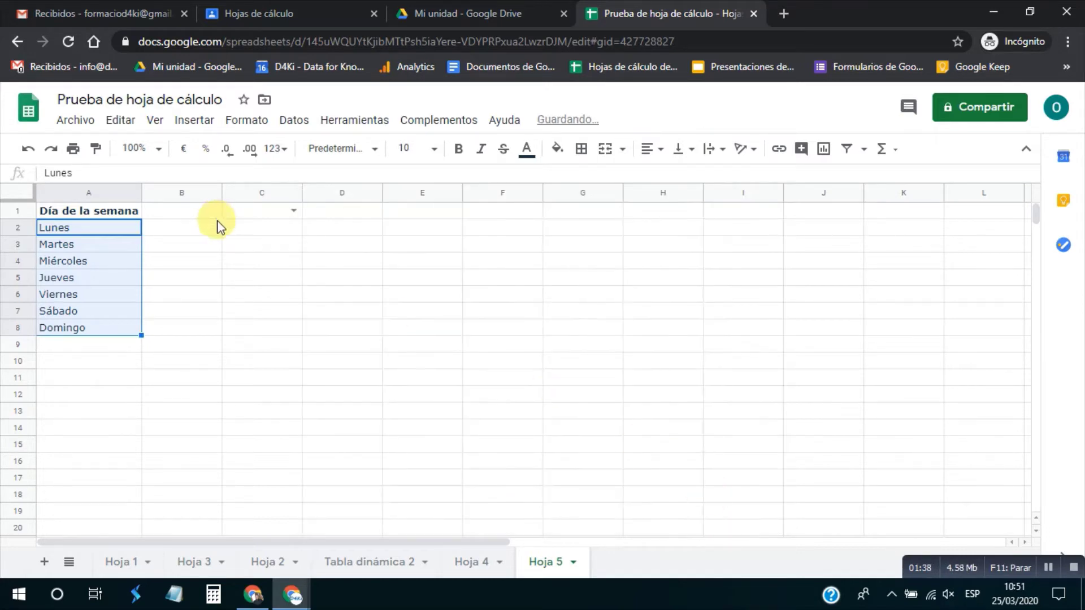
Step: Try out the dropdown list in C1 by choosing Jueves, followed by Martes
{"action": "left_click", "coordinate": [263, 213]}
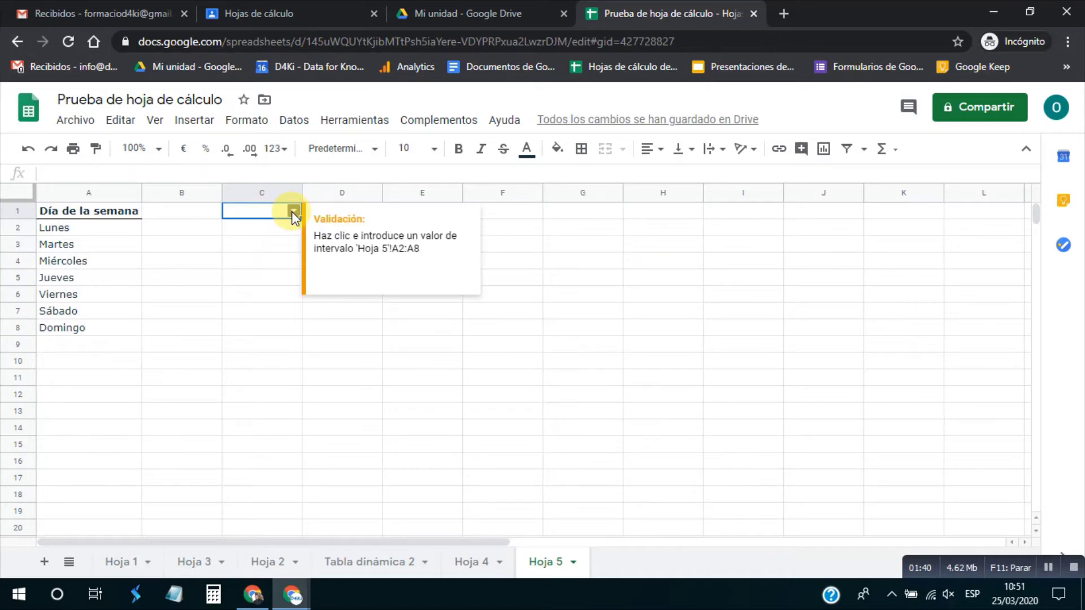
{"action": "left_click", "coordinate": [292, 212]}
{"action": "left_click", "coordinate": [327, 218]}
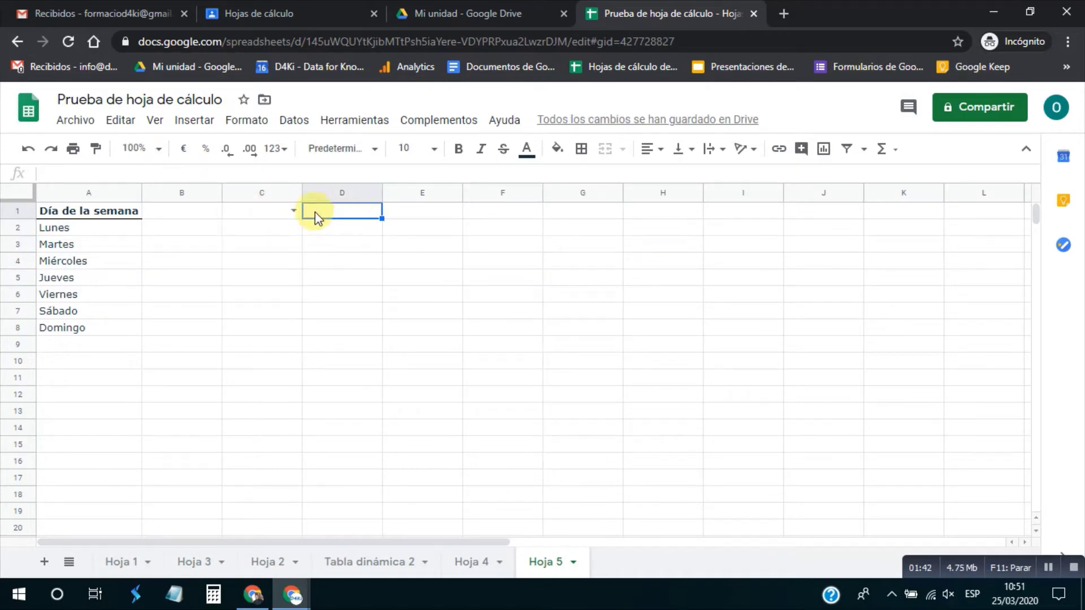
{"action": "left_click", "coordinate": [265, 215]}
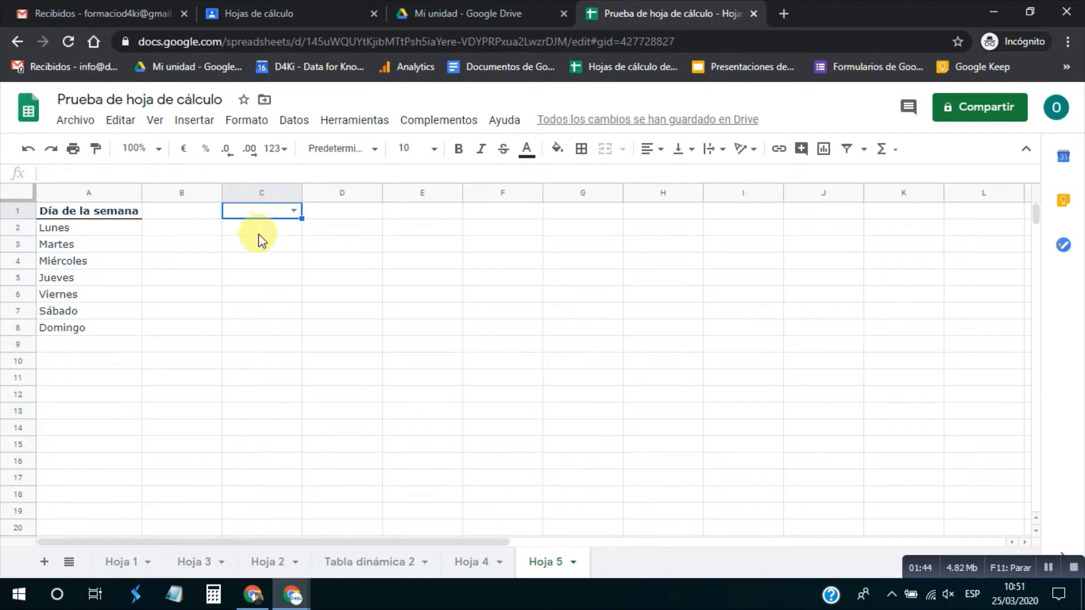
{"action": "left_click", "coordinate": [292, 211]}
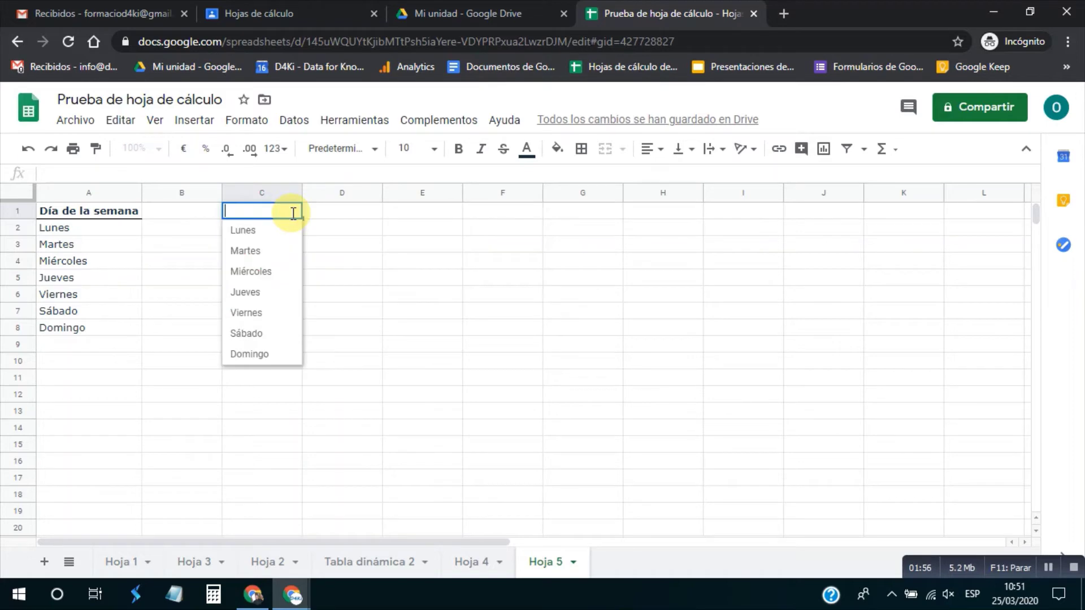
{"action": "left_click", "coordinate": [272, 292]}
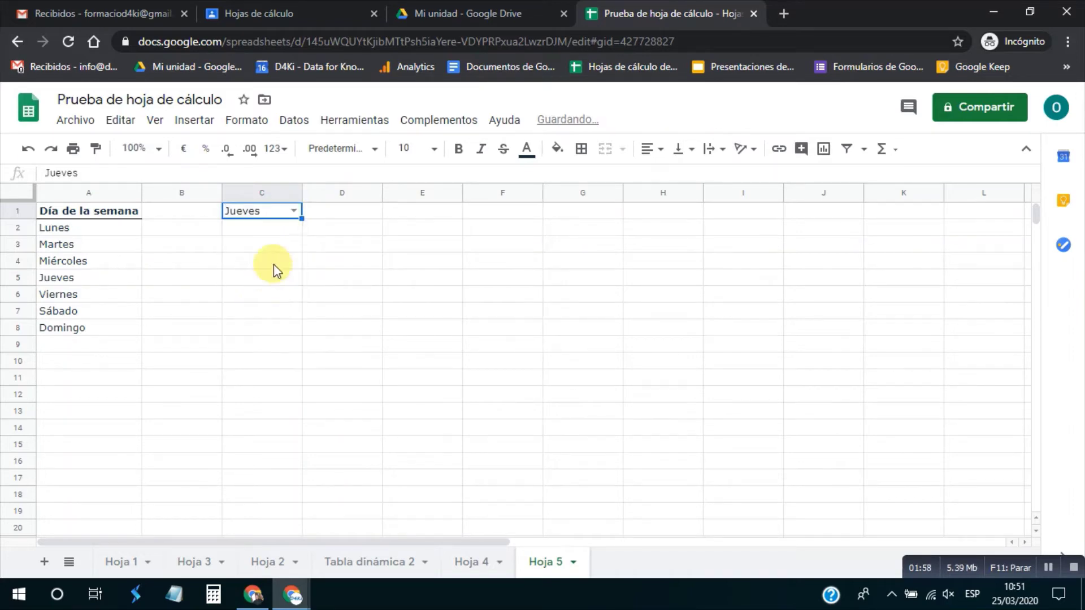
{"action": "left_click", "coordinate": [295, 209]}
{"action": "left_click", "coordinate": [257, 271]}
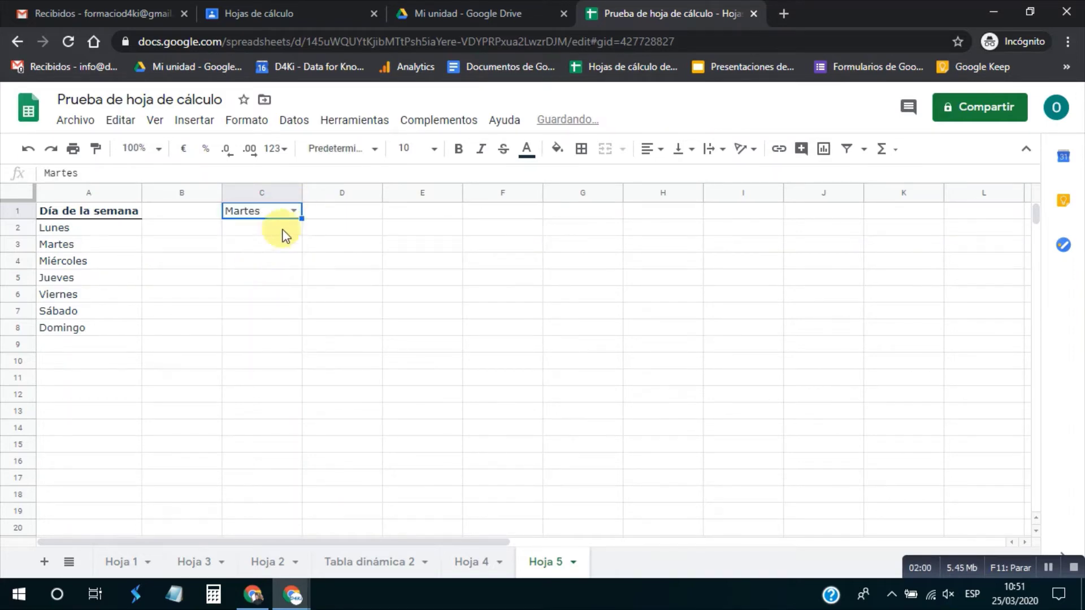
Step: Choose Viernes from the dropdown list in C1 and fill the cell down through C6
{"action": "left_click", "coordinate": [294, 212]}
{"action": "left_click", "coordinate": [245, 313]}
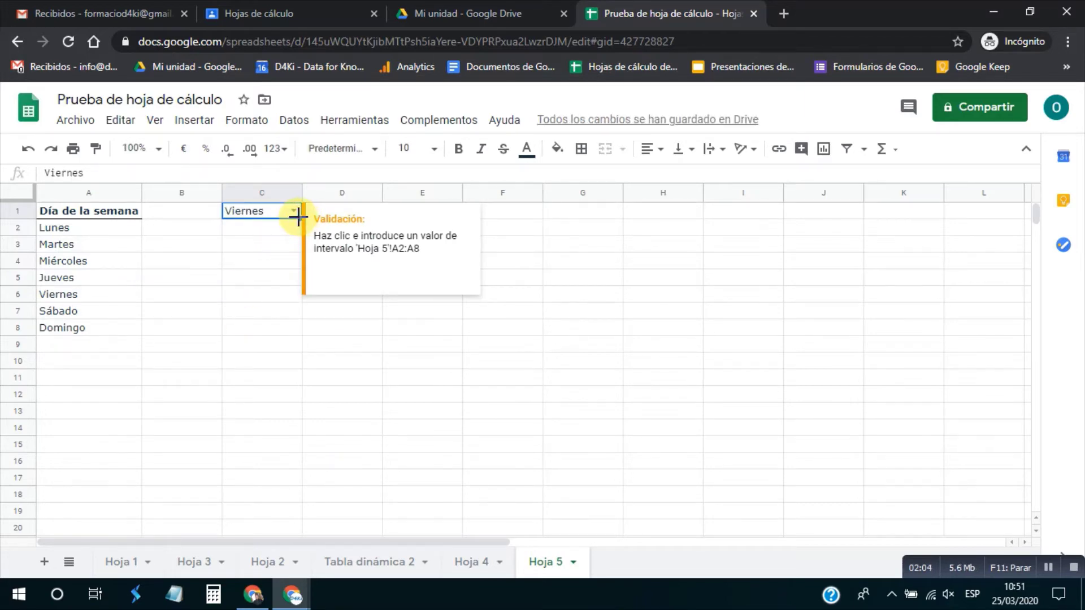
{"action": "left_click_drag", "start_coordinate": [298, 218], "coordinate": [294, 292]}
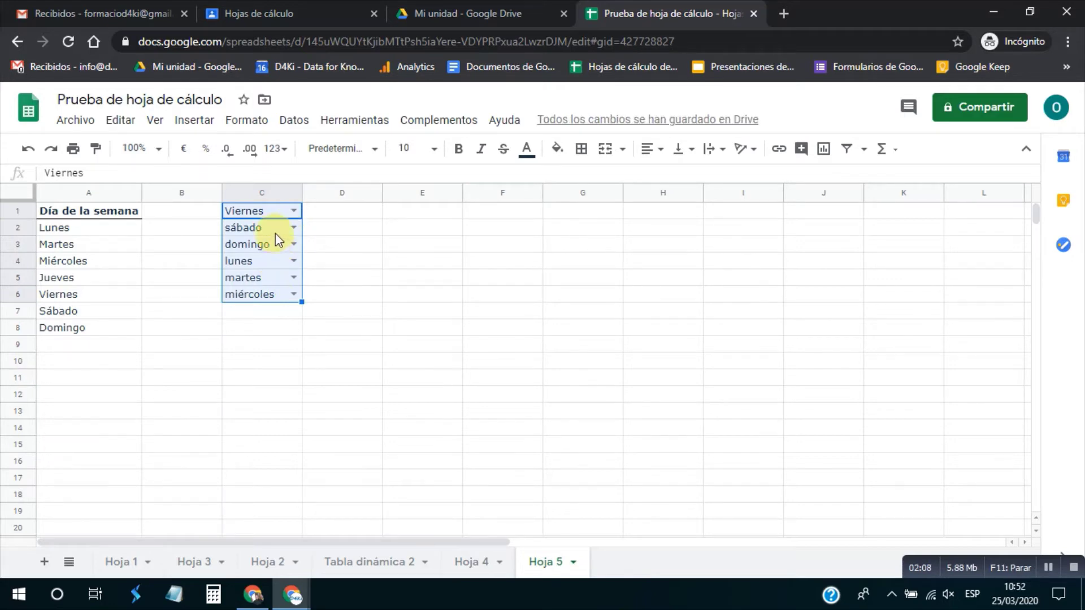
Step: Test the validation in C2 by entering hola, and check the notice attached to the cell
{"action": "left_click", "coordinate": [236, 233]}
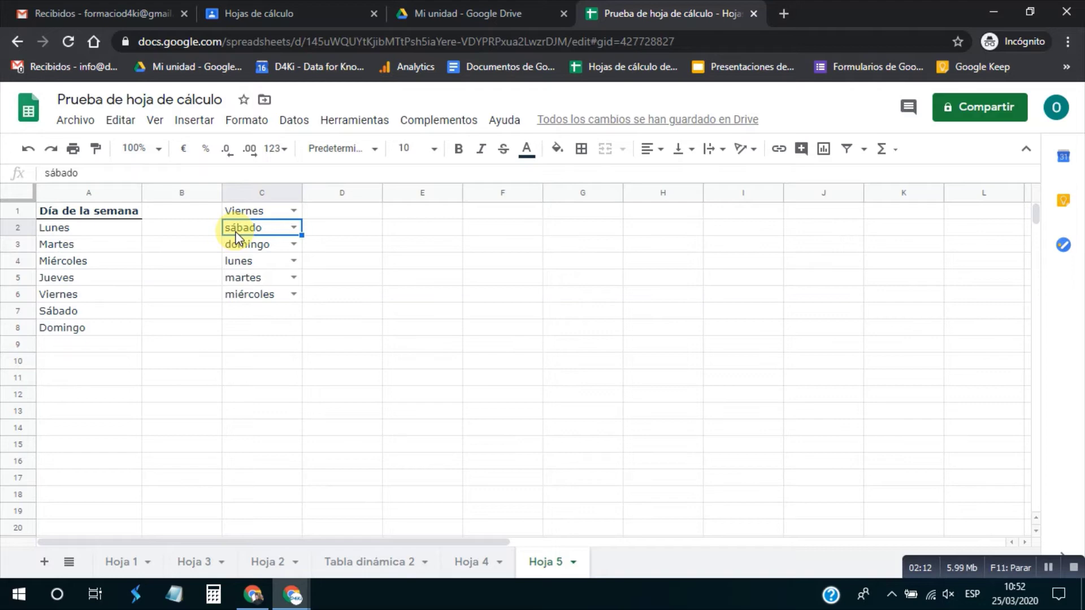
{"action": "type", "text": "hola"}
{"action": "key", "text": "Return"}
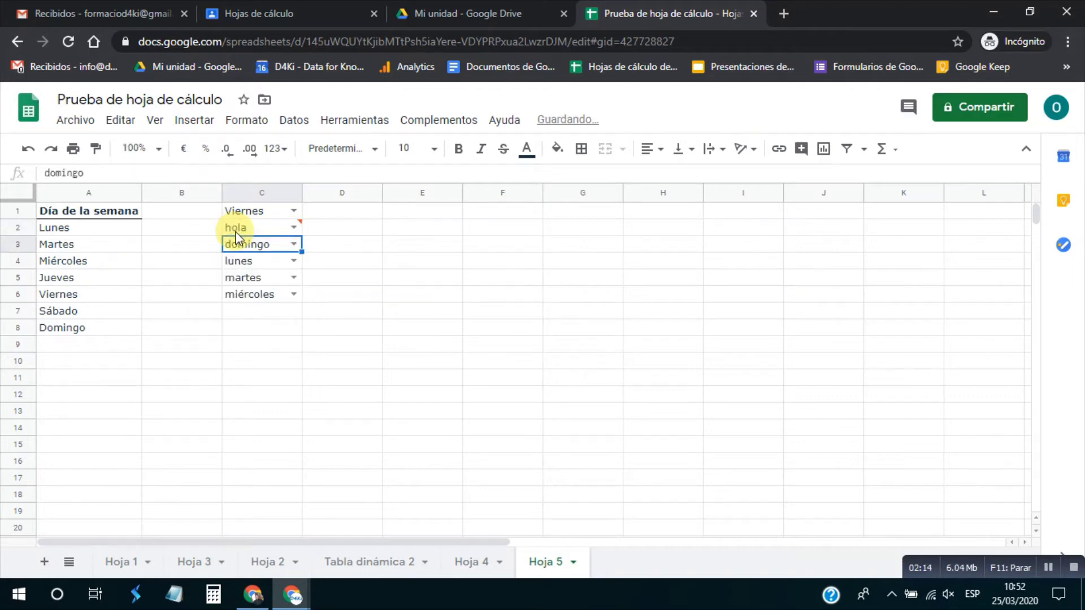
{"action": "mouse_move", "coordinate": [266, 234]}
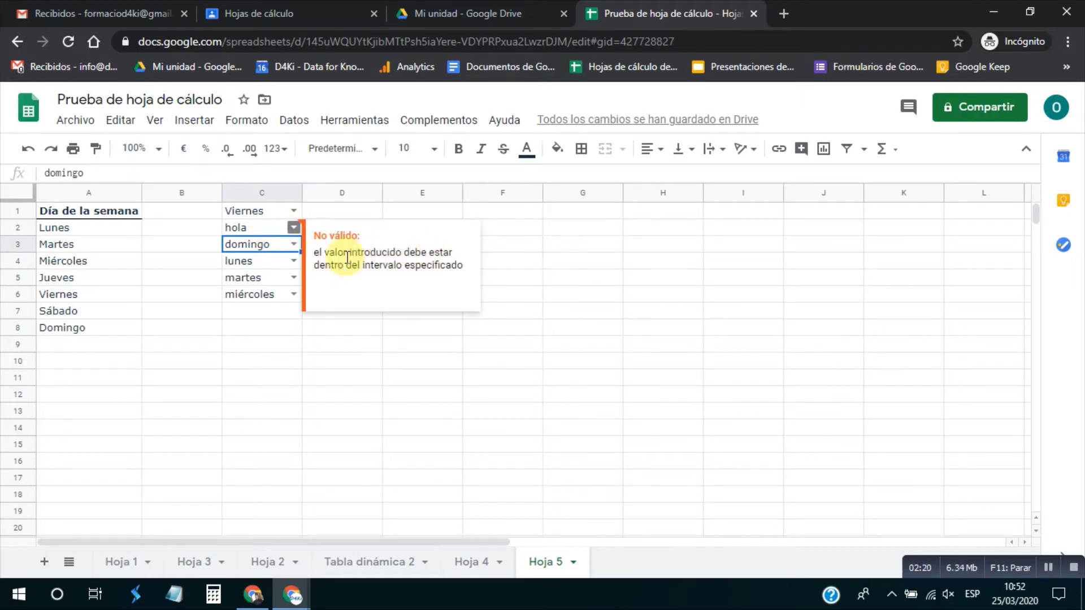
Step: Replace the entry in C2 with Martes from its dropdown list
{"action": "left_click", "coordinate": [293, 227]}
{"action": "left_click", "coordinate": [269, 266]}
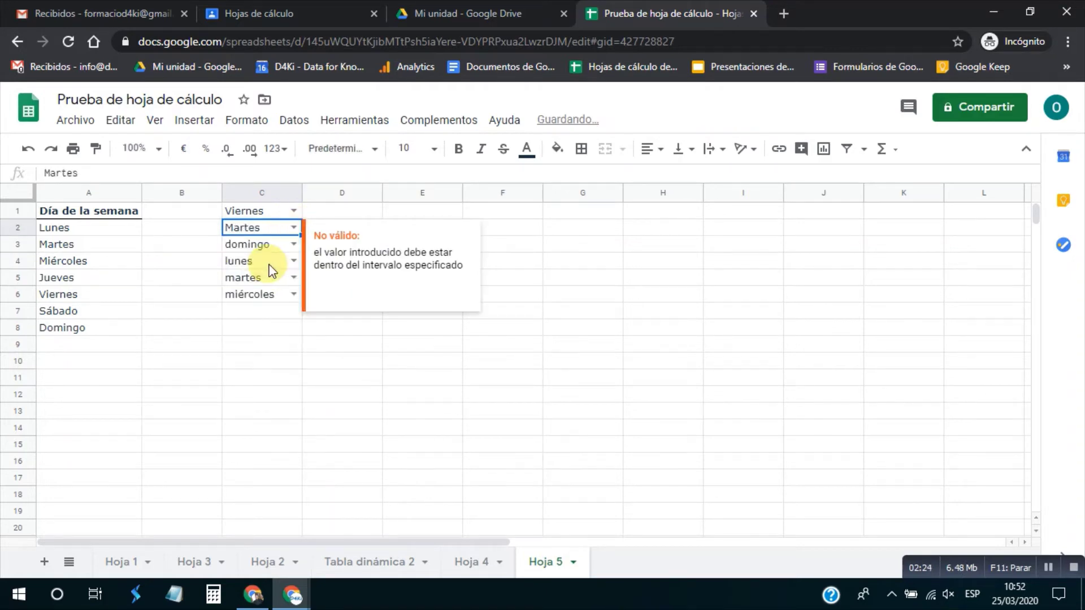
{"action": "left_click", "coordinate": [255, 308]}
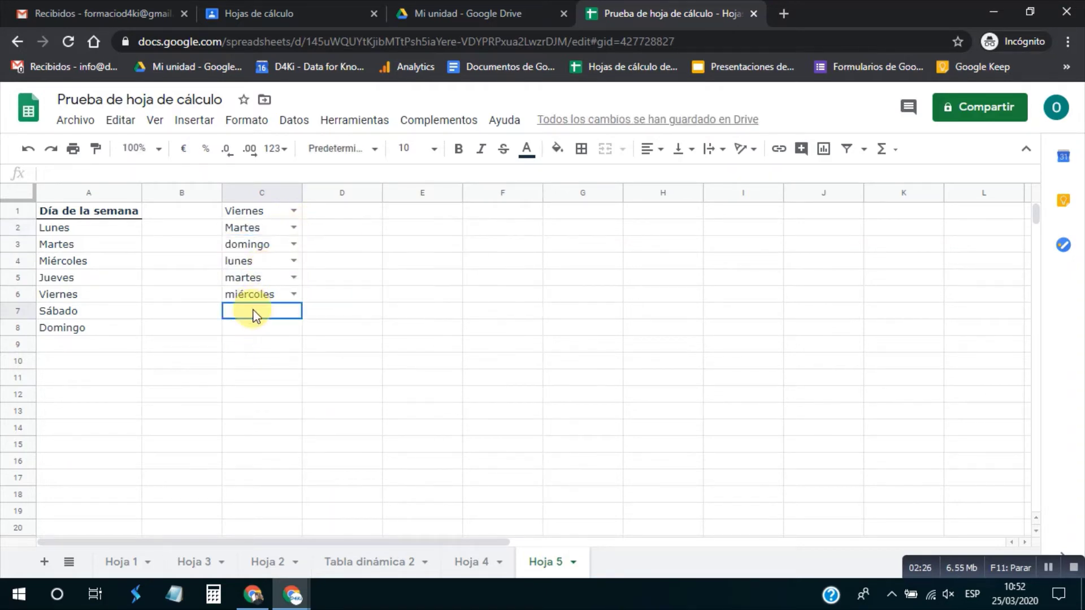
Step: Set up data validation for D1 as a list of items containing Enero, Febrero, Marzo, Abril
{"action": "left_click", "coordinate": [334, 214]}
{"action": "left_click", "coordinate": [301, 120]}
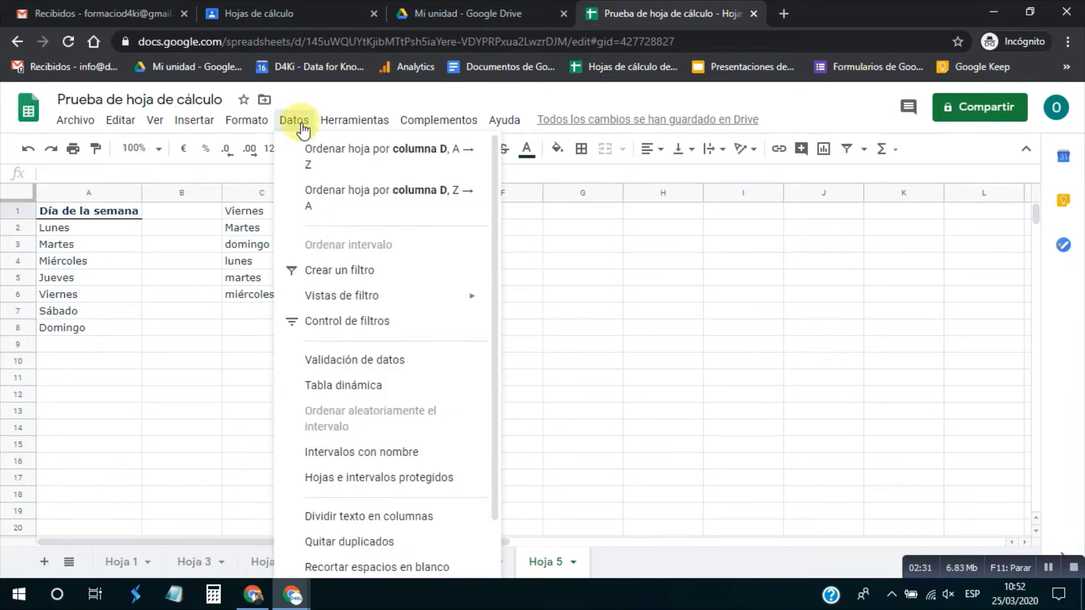
{"action": "left_click", "coordinate": [327, 330]}
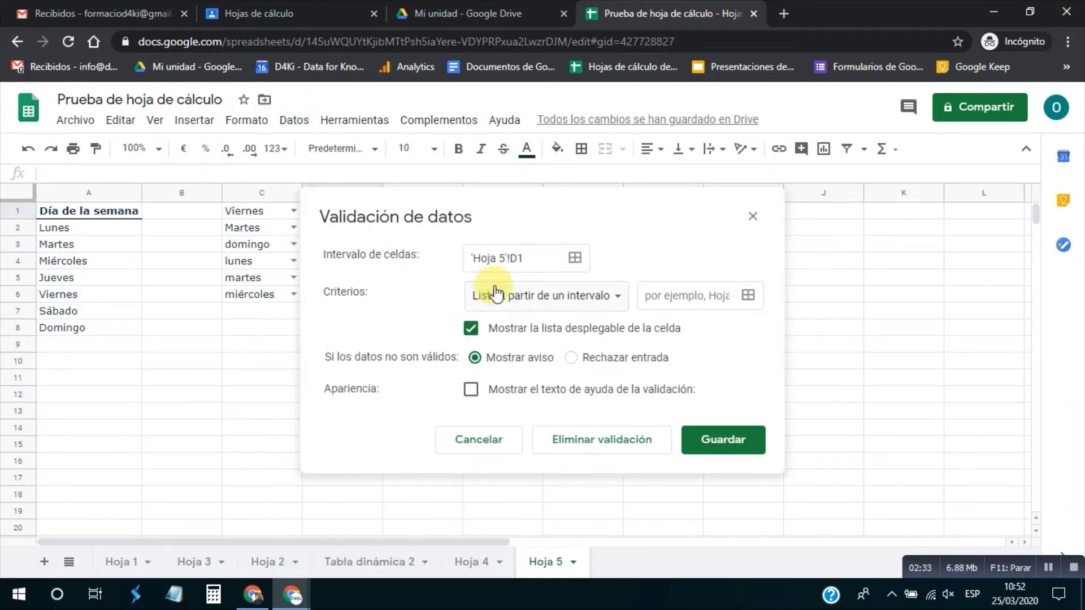
{"action": "left_click", "coordinate": [601, 297]}
{"action": "left_click", "coordinate": [596, 322]}
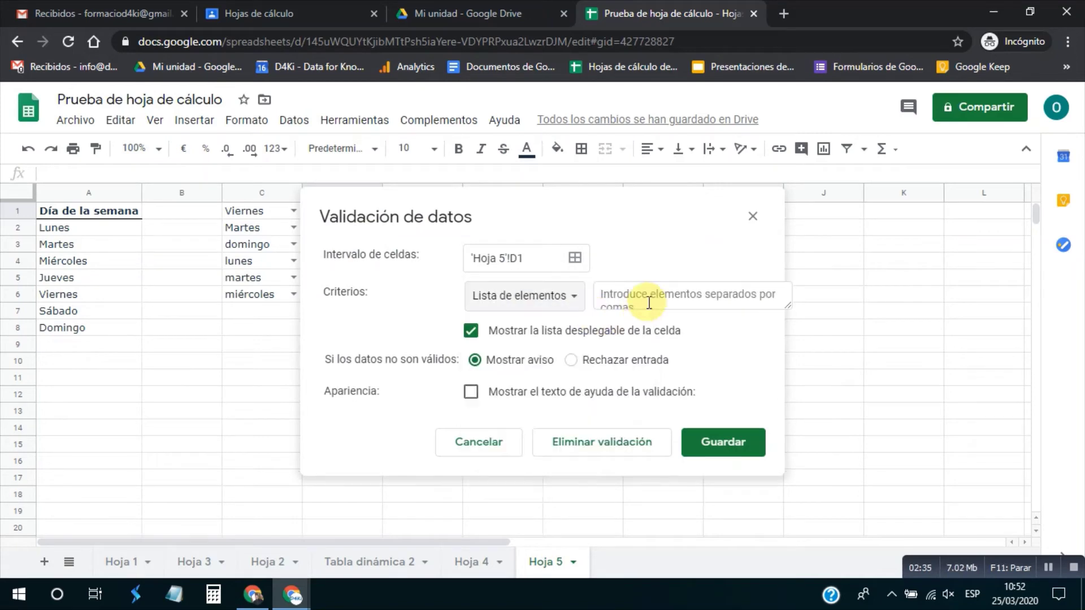
{"action": "left_click", "coordinate": [650, 302]}
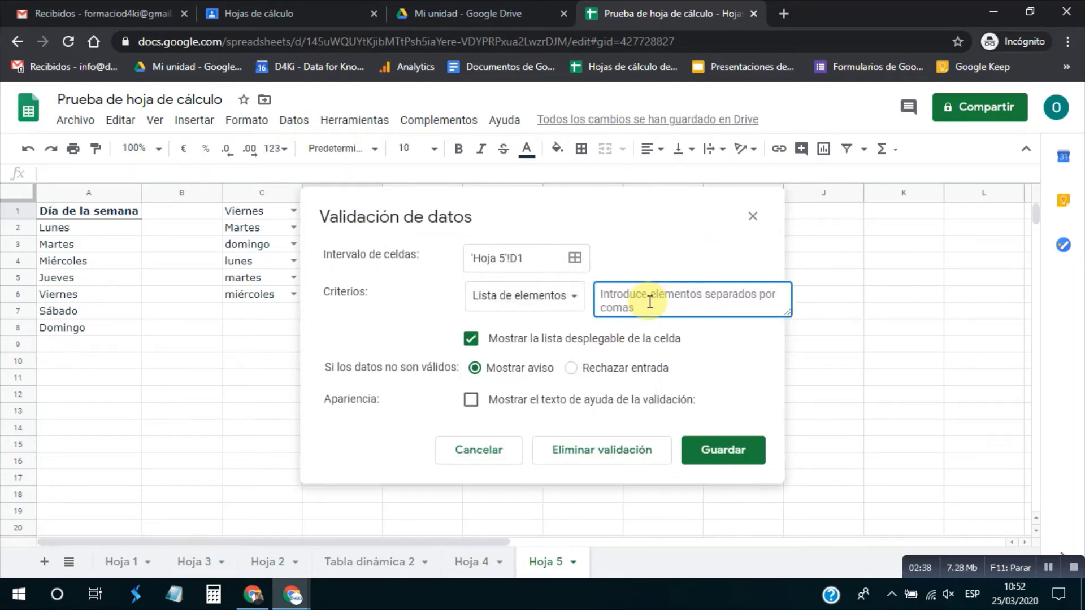
{"action": "type", "text": "E"}
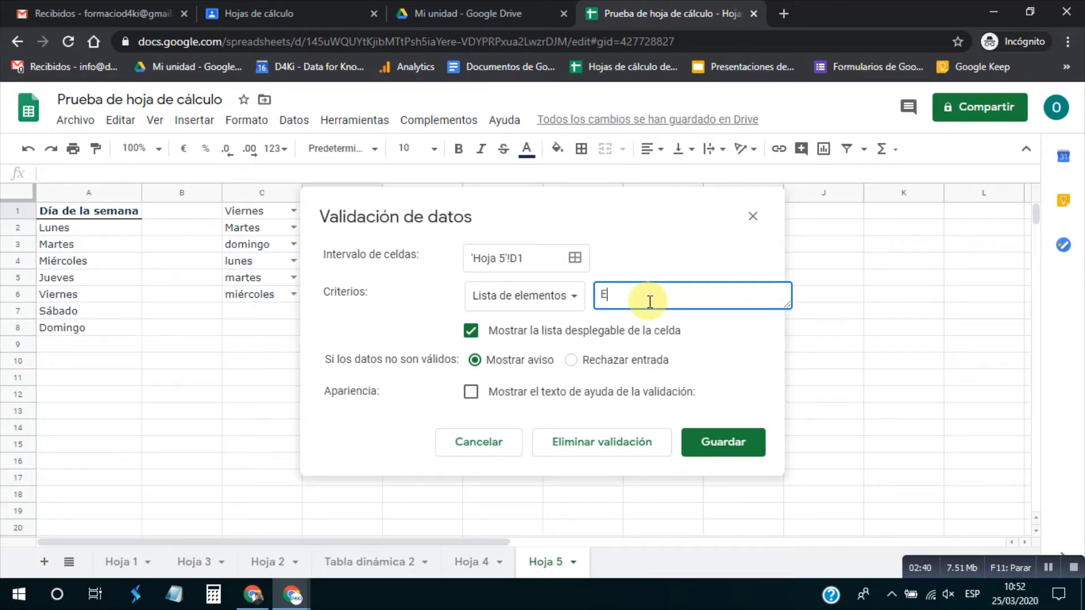
{"action": "type", "text": "nero, Febrero, Marzo, Abril"}
Step: Enable the default validation help text for D1 and save the rule
{"action": "left_click", "coordinate": [582, 393]}
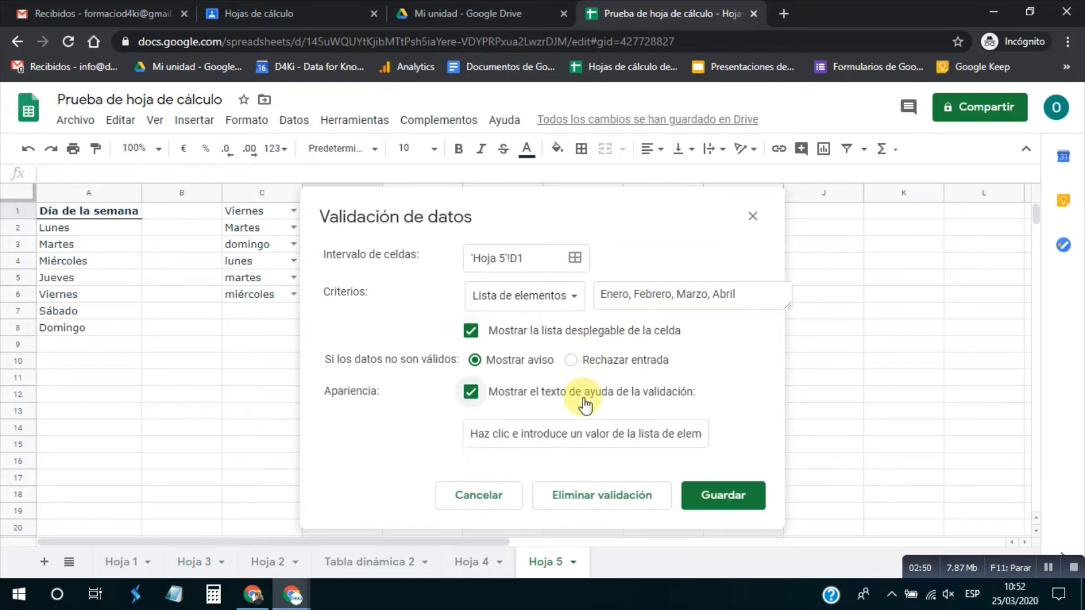
{"action": "left_click", "coordinate": [624, 432]}
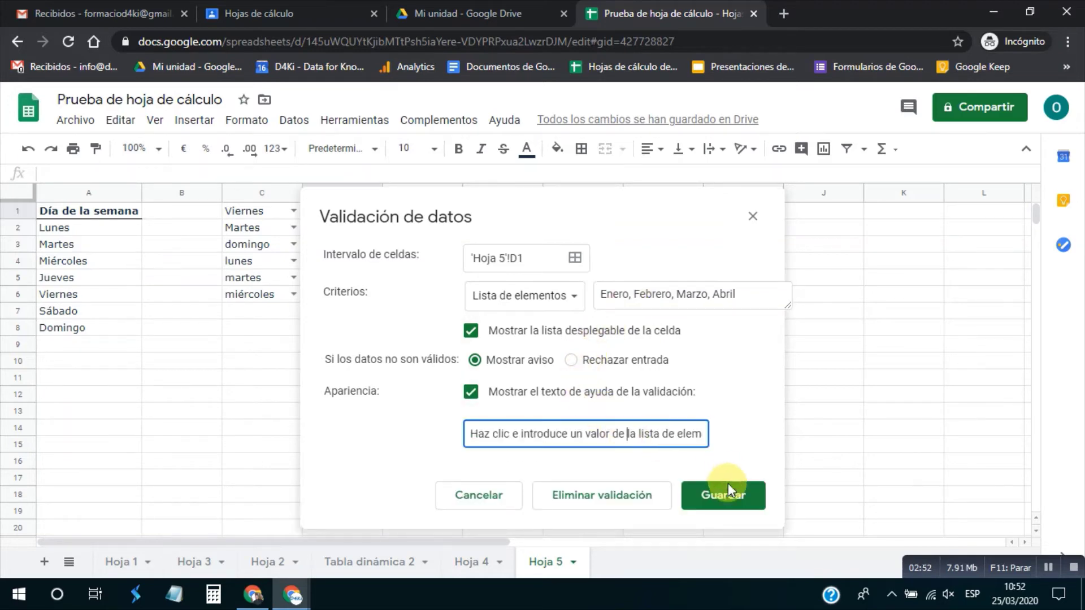
{"action": "left_click", "coordinate": [728, 497]}
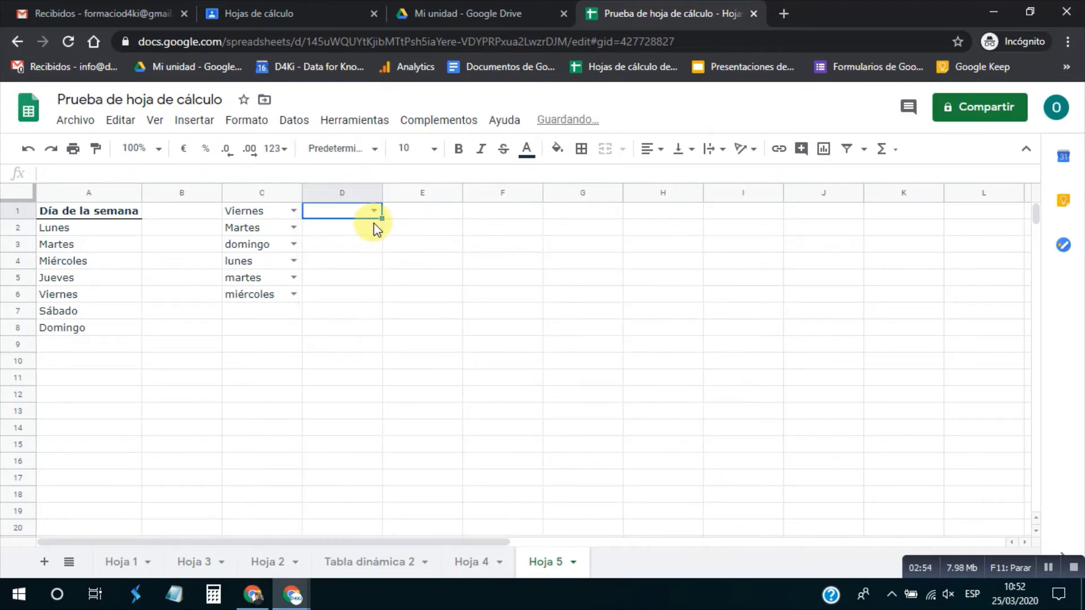
Step: Check the help note on D1 and try out its dropdown list by choosing Febrero, followed by Enero
{"action": "mouse_move", "coordinate": [375, 220]}
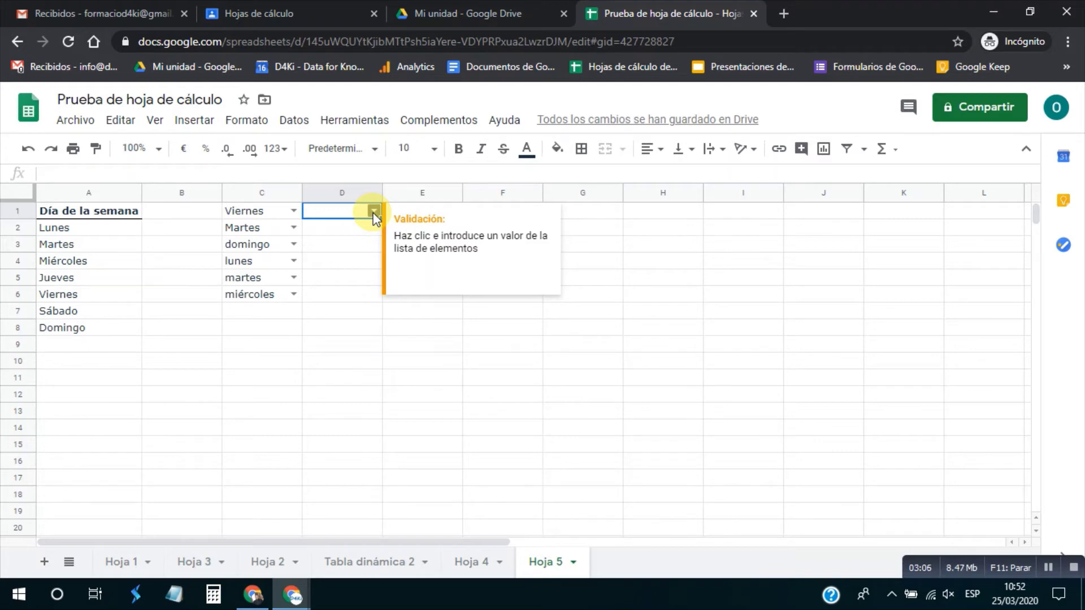
{"action": "left_click", "coordinate": [373, 213]}
{"action": "left_click", "coordinate": [359, 253]}
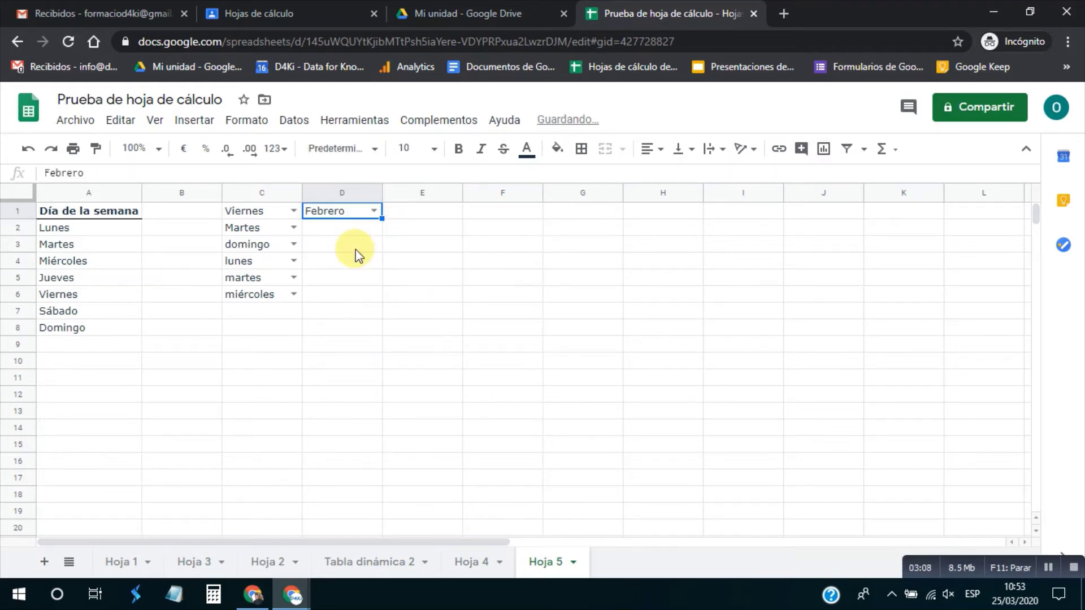
{"action": "left_click", "coordinate": [373, 213]}
{"action": "left_click", "coordinate": [360, 250]}
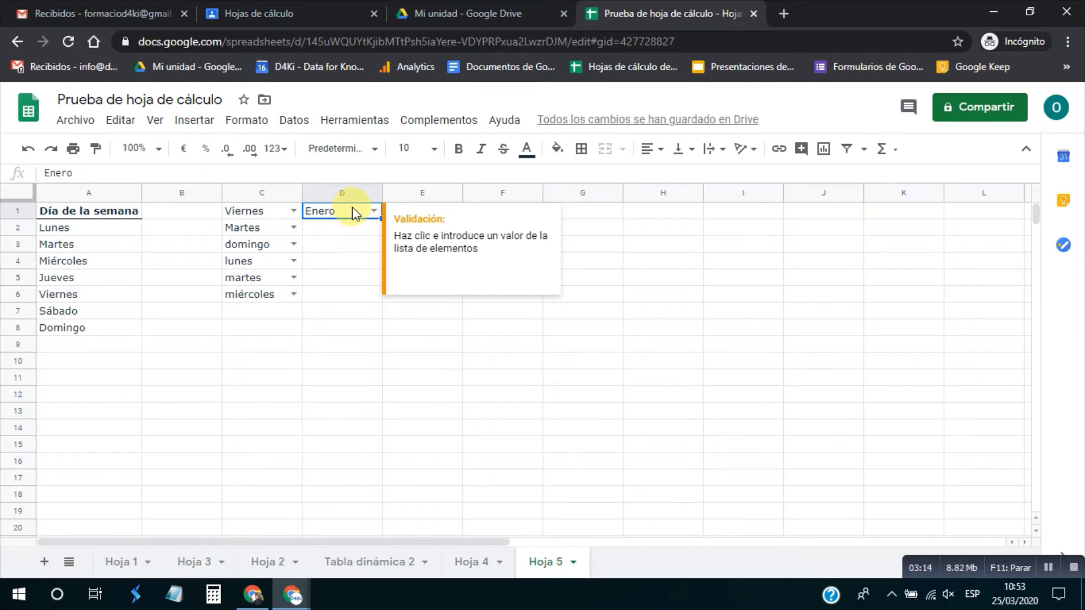
Step: Test the validation in D1 by entering hola, and replace that entry with Marzo from the dropdown list
{"action": "type", "text": "hola"}
{"action": "key", "text": "Return"}
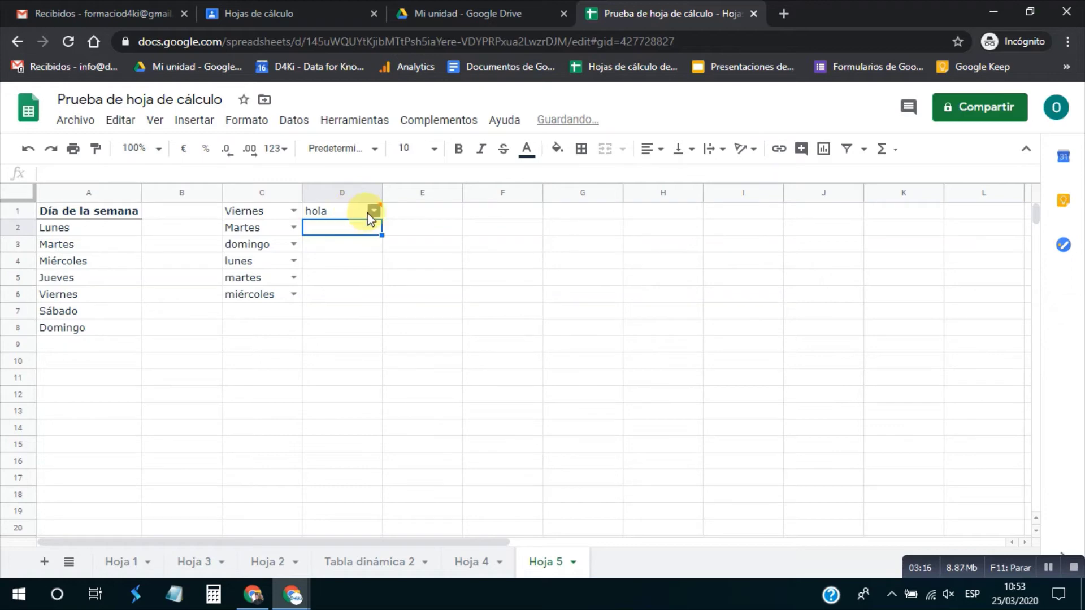
{"action": "mouse_move", "coordinate": [364, 211]}
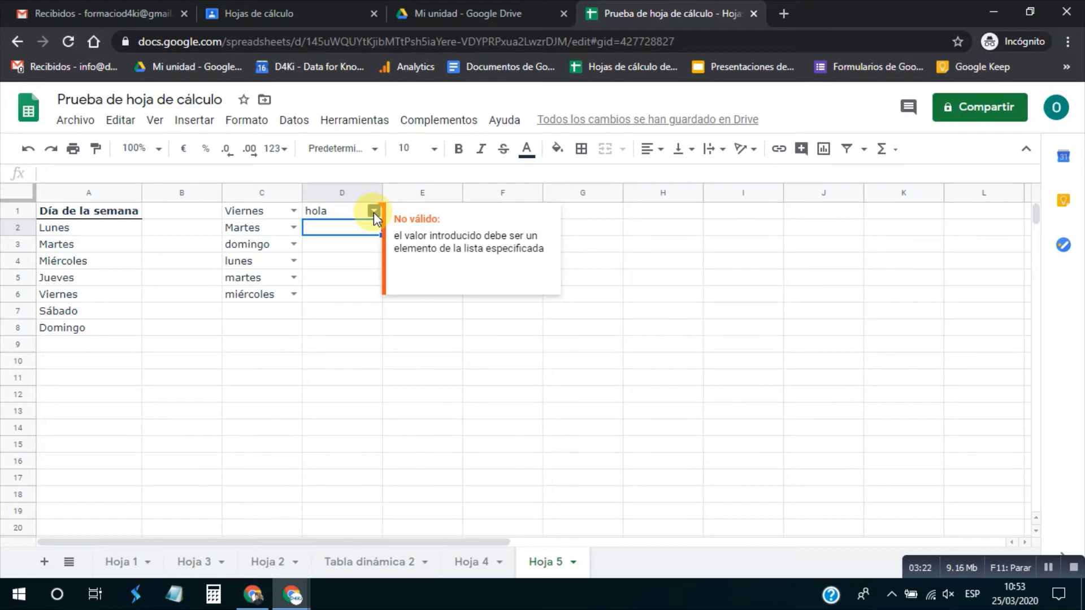
{"action": "left_click", "coordinate": [374, 212]}
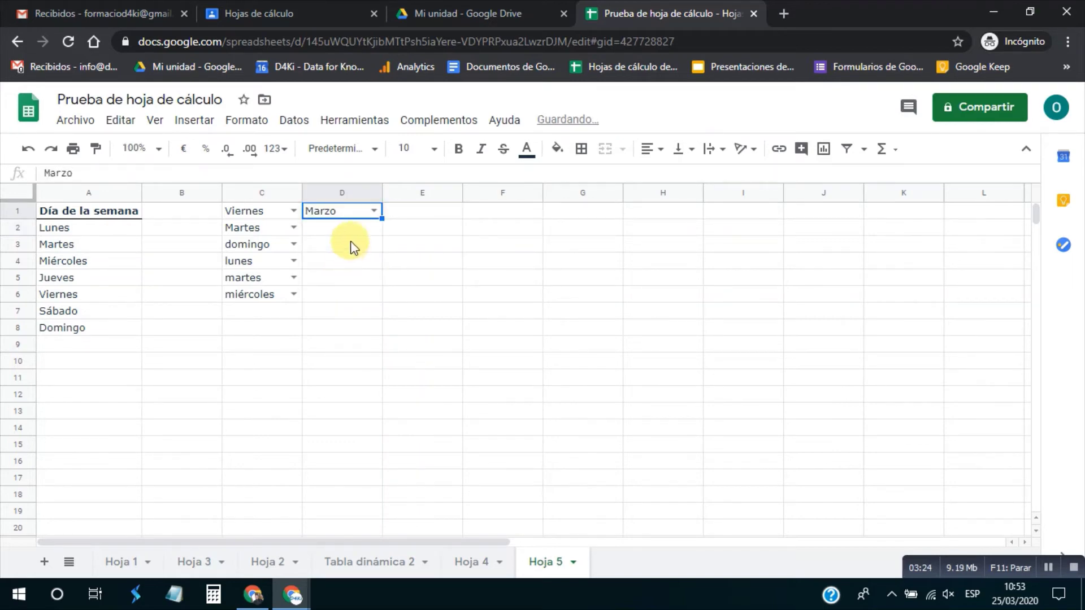
Step: Set up data validation for E1 with the criterion of a number between 1 and 5
{"action": "left_click", "coordinate": [407, 212]}
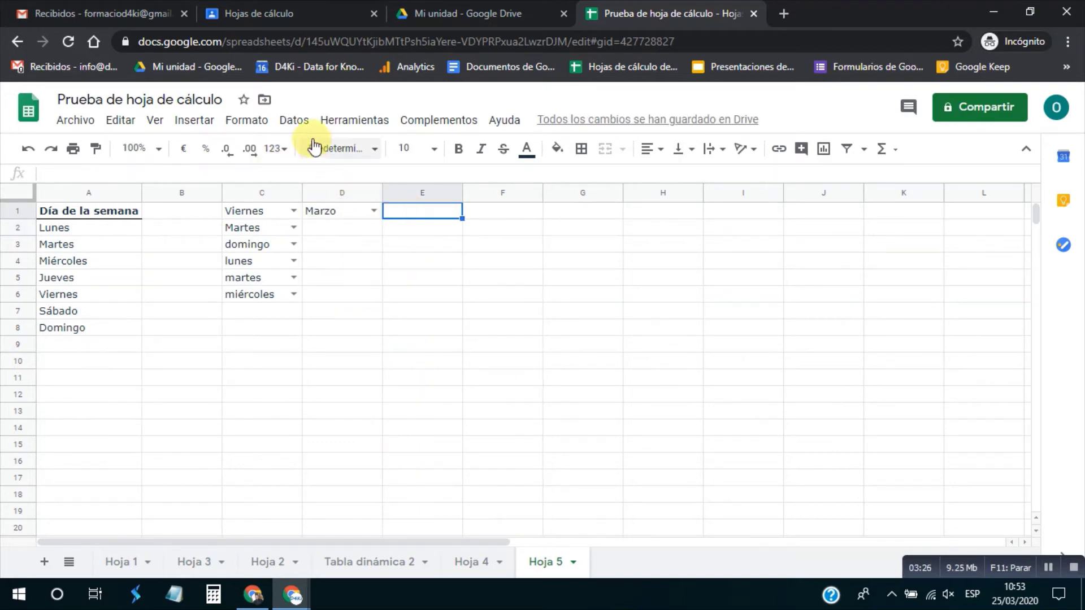
{"action": "left_click", "coordinate": [293, 120]}
{"action": "left_click", "coordinate": [335, 334]}
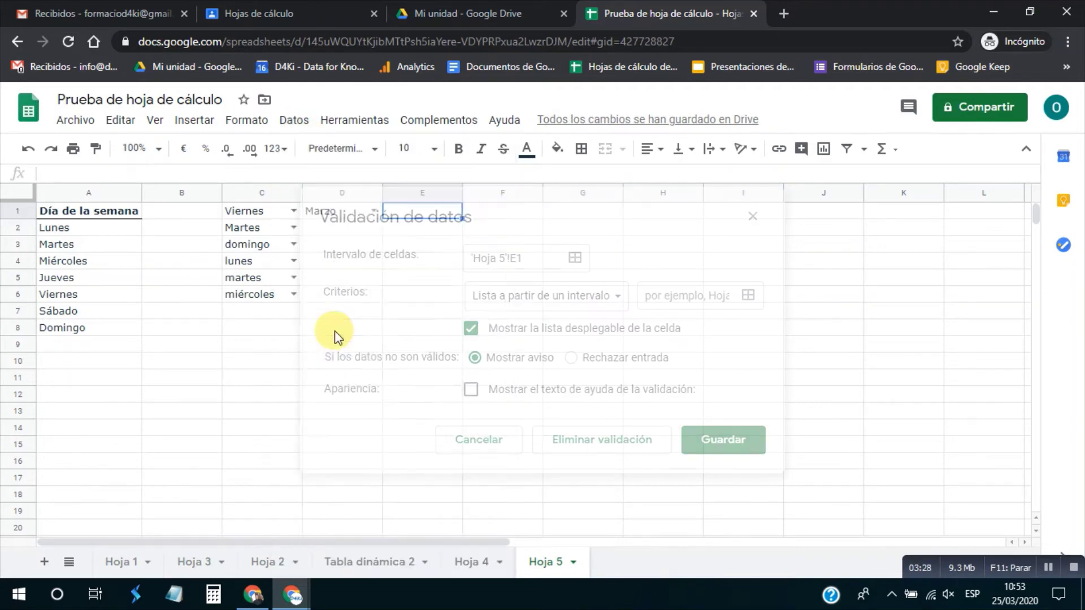
{"action": "left_click", "coordinate": [587, 298]}
{"action": "left_click", "coordinate": [566, 365]}
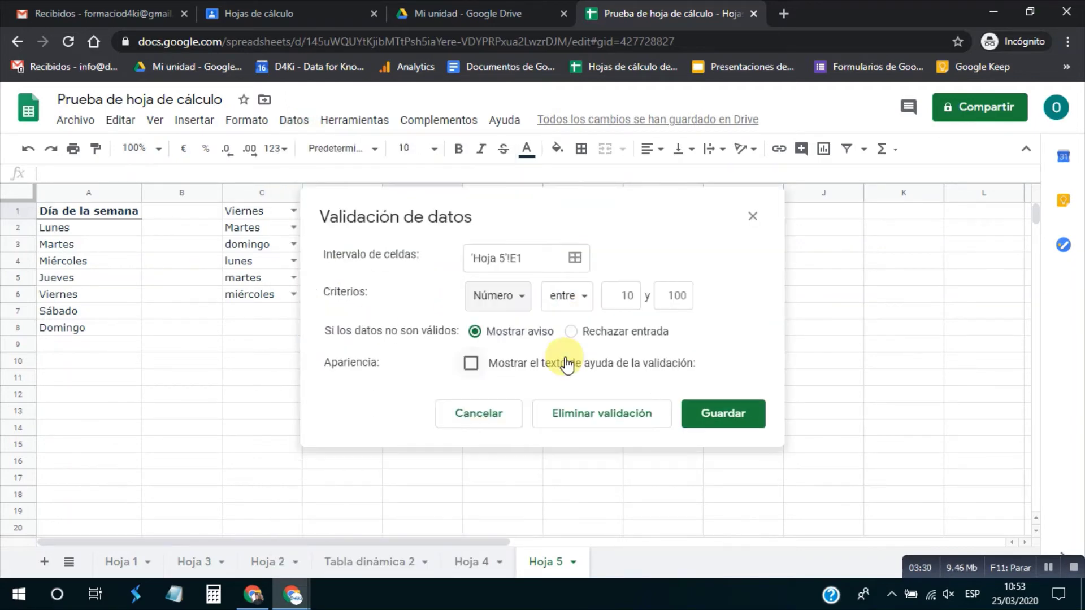
{"action": "left_click", "coordinate": [565, 302]}
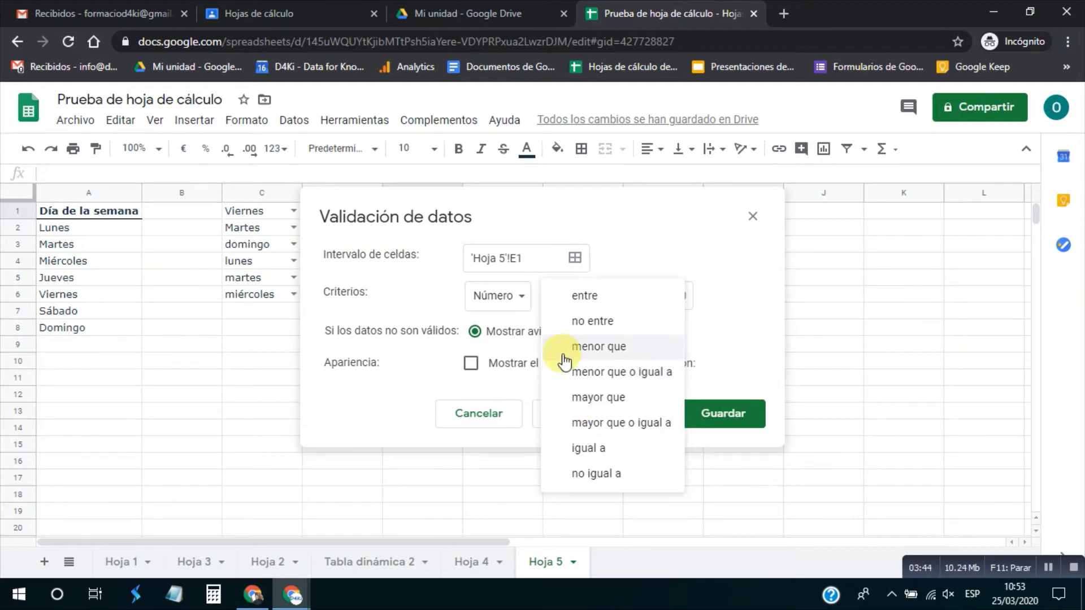
{"action": "left_click", "coordinate": [581, 293]}
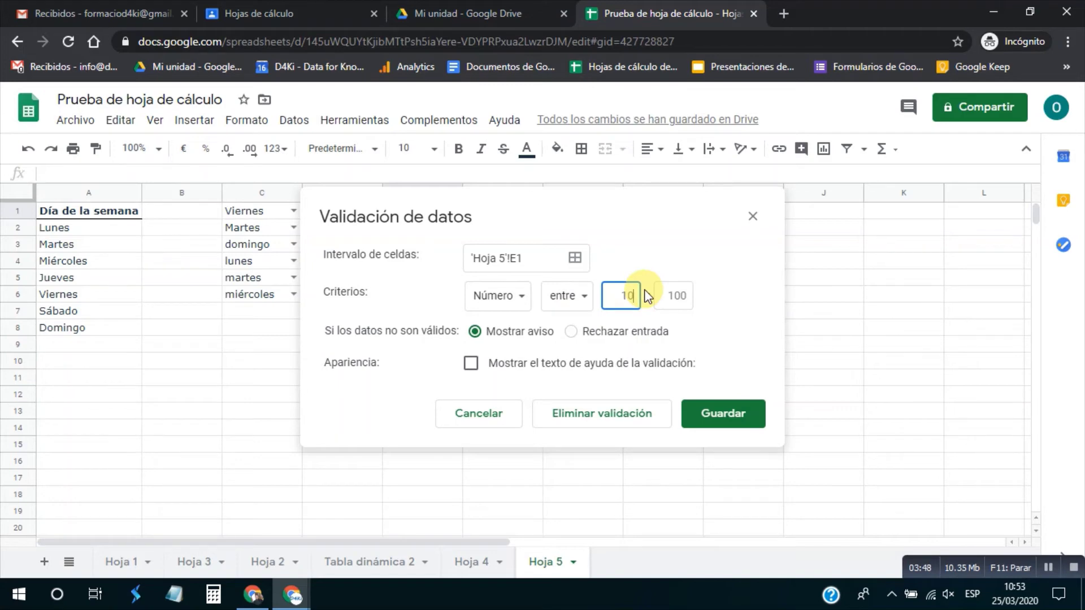
{"action": "type", "text": "1"}
{"action": "left_click", "coordinate": [677, 295]}
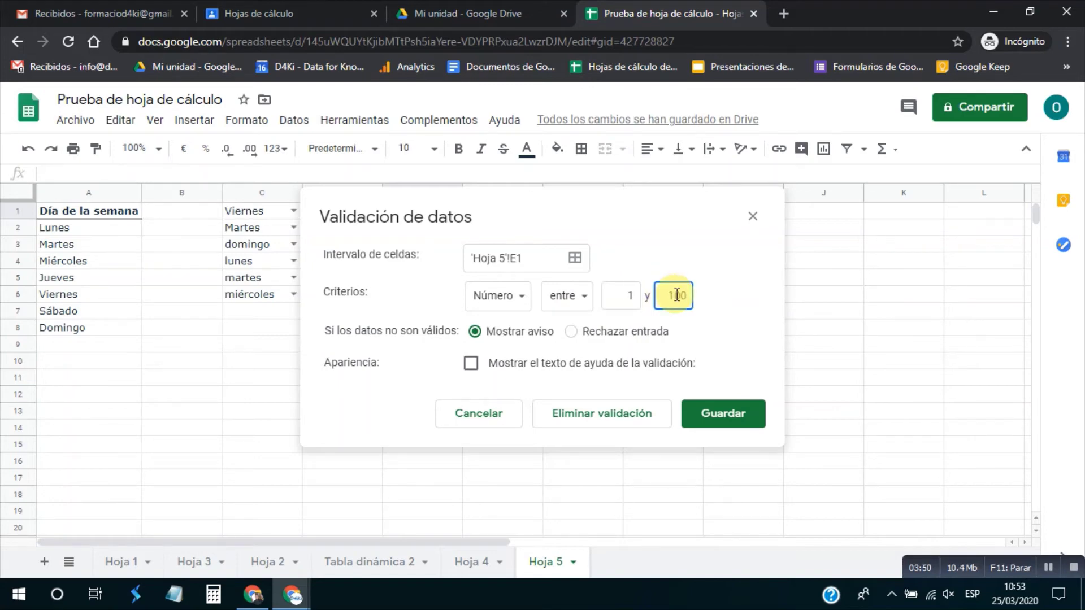
{"action": "type", "text": "5"}
Step: Enable the validation help text for E1, set invalid data to be rejected, and save the rule
{"action": "left_click", "coordinate": [559, 364]}
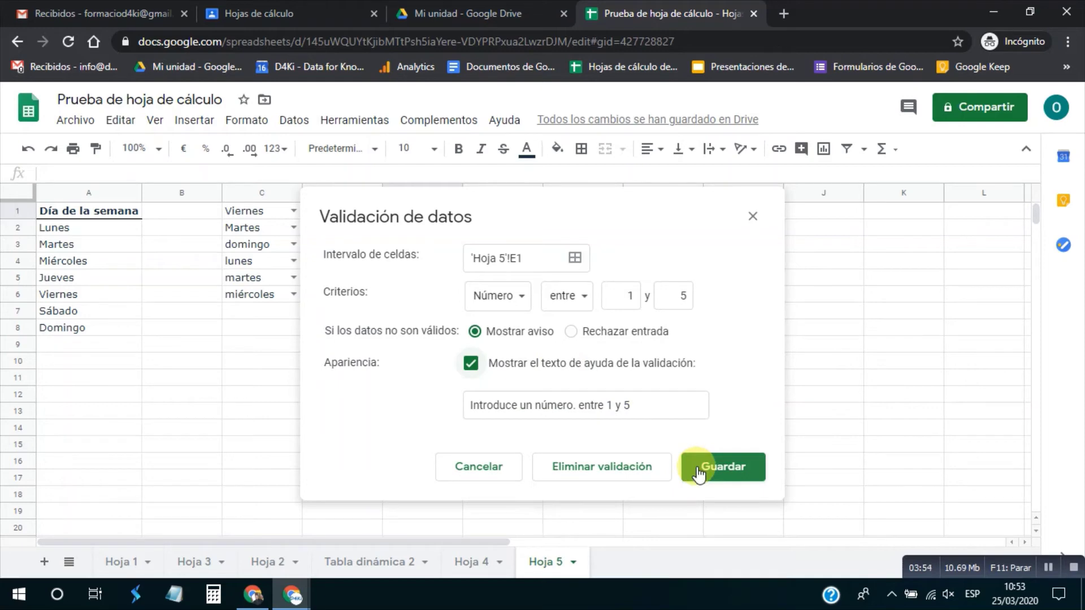
{"action": "left_click", "coordinate": [587, 334]}
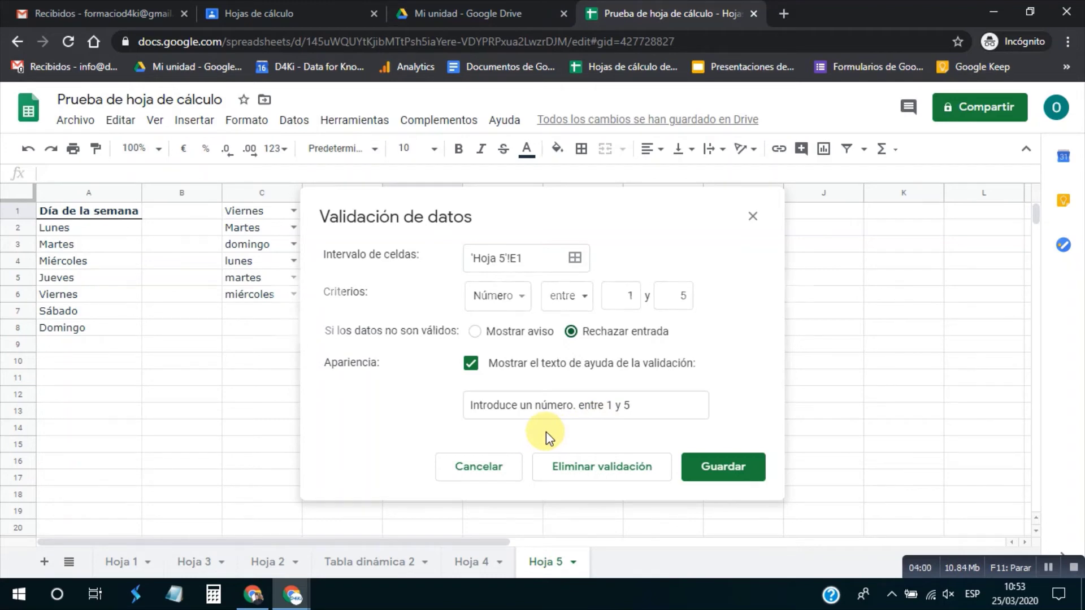
{"action": "left_click", "coordinate": [722, 470]}
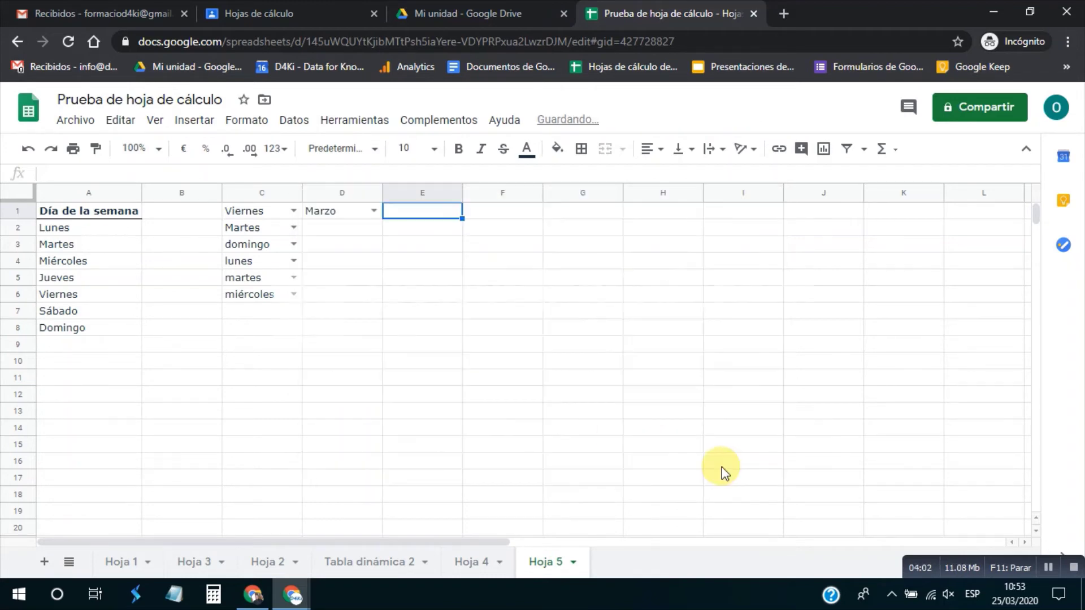
Step: Test the number validation in E1 with the entry 1 and with an entry the rule does not allow
{"action": "type", "text": "1"}
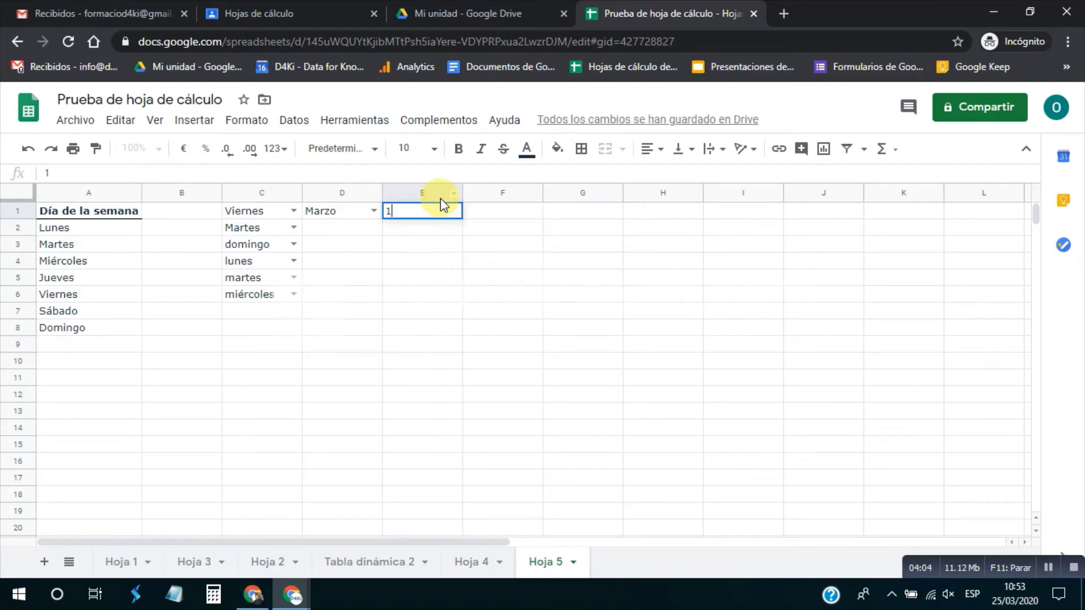
{"action": "key", "text": "Return"}
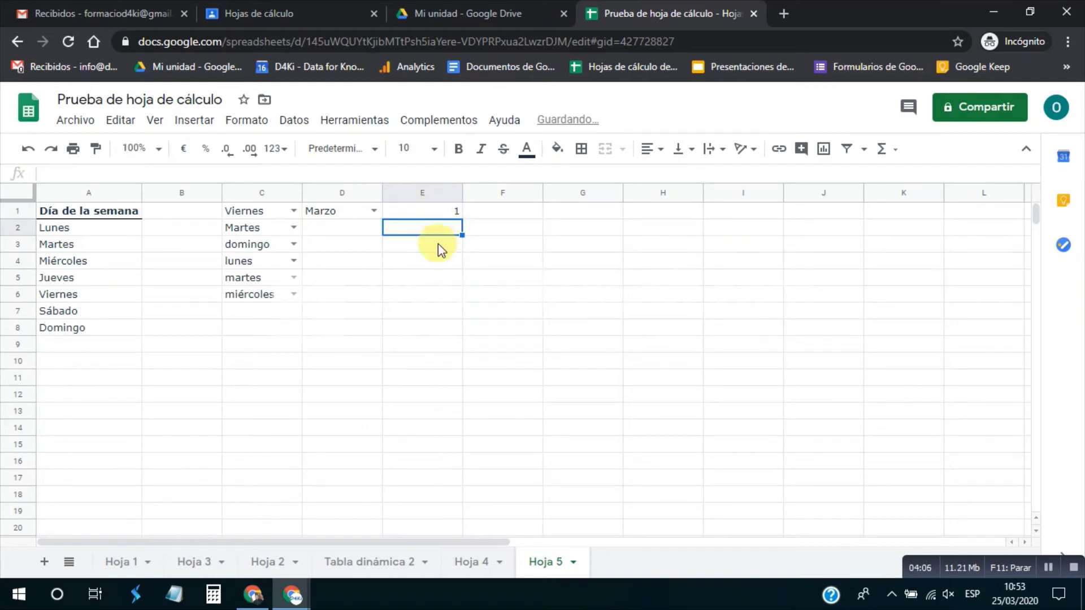
{"action": "left_click", "coordinate": [432, 213]}
{"action": "mouse_move", "coordinate": [432, 208]}
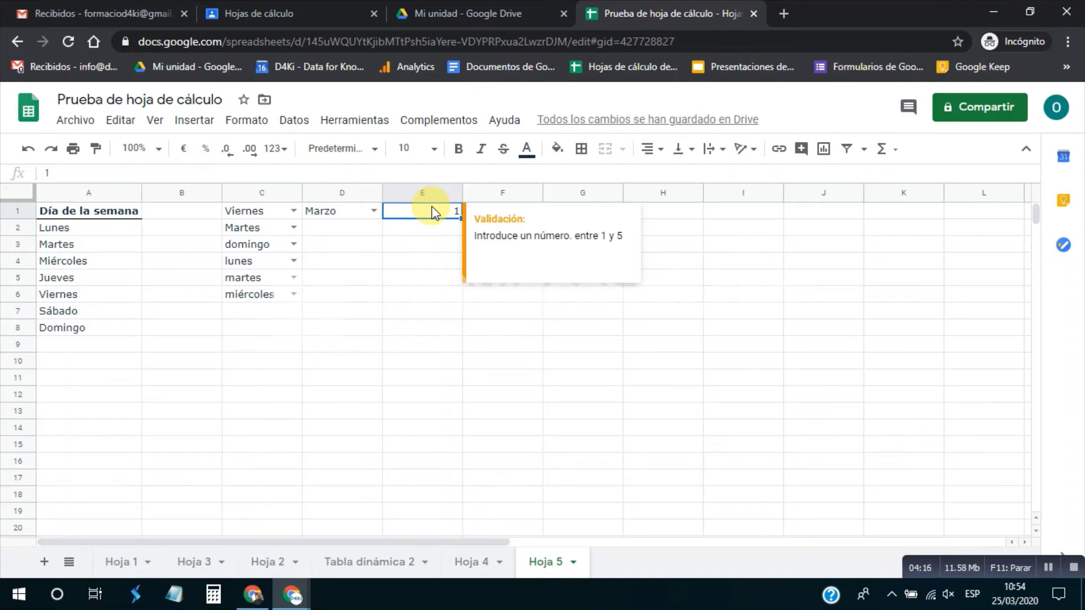
{"action": "key", "text": "Return"}
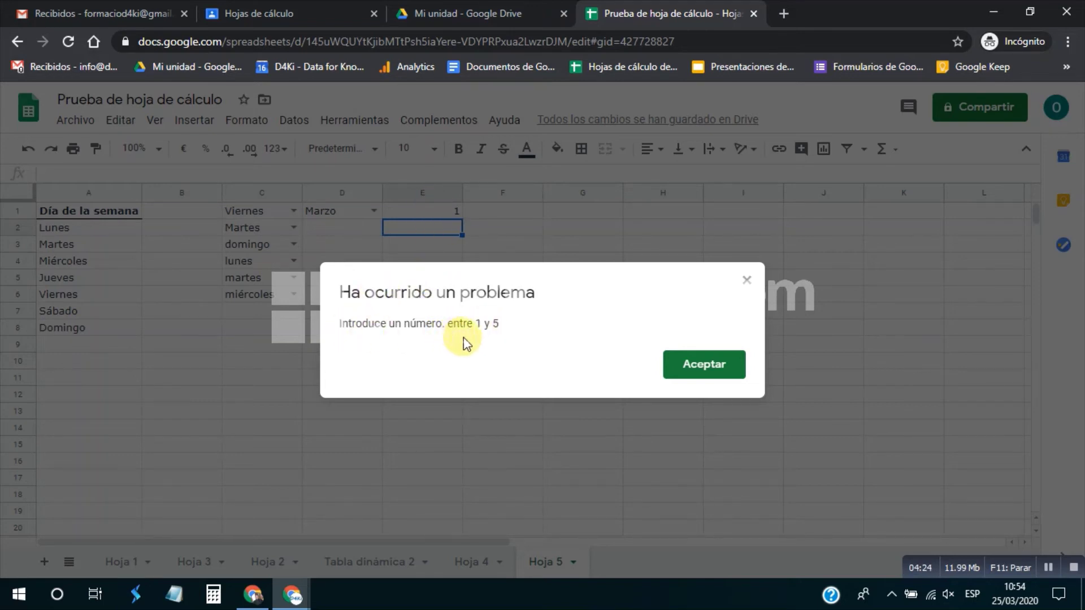
{"action": "left_click", "coordinate": [703, 366]}
Step: Enter 4 in E1, and test the rule again with a value that is not allowed
{"action": "left_click", "coordinate": [417, 214]}
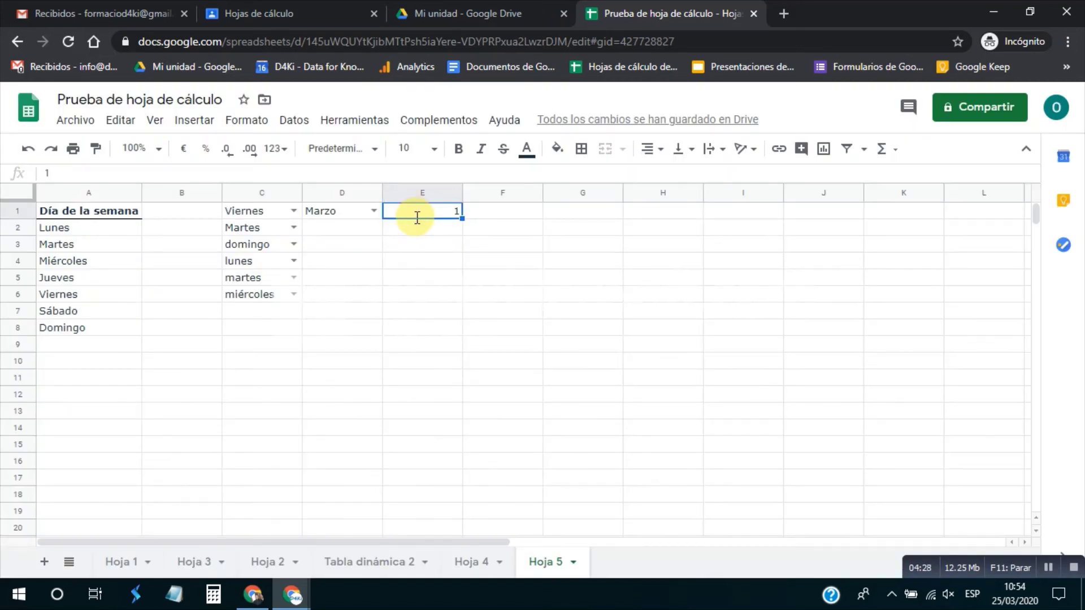
{"action": "type", "text": "4"}
{"action": "key", "text": "Return"}
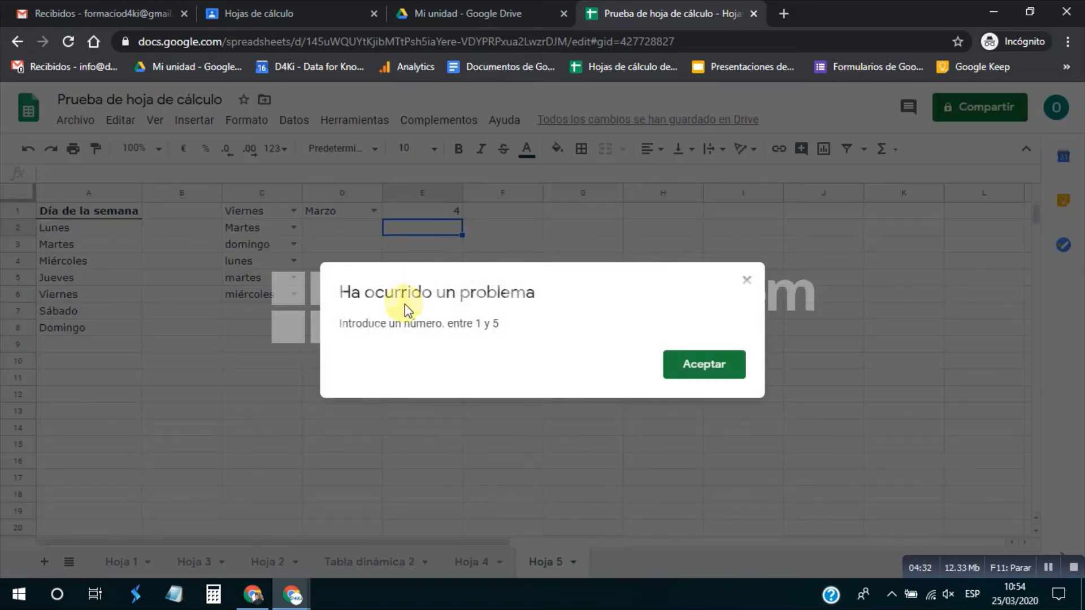
{"action": "left_click", "coordinate": [705, 362]}
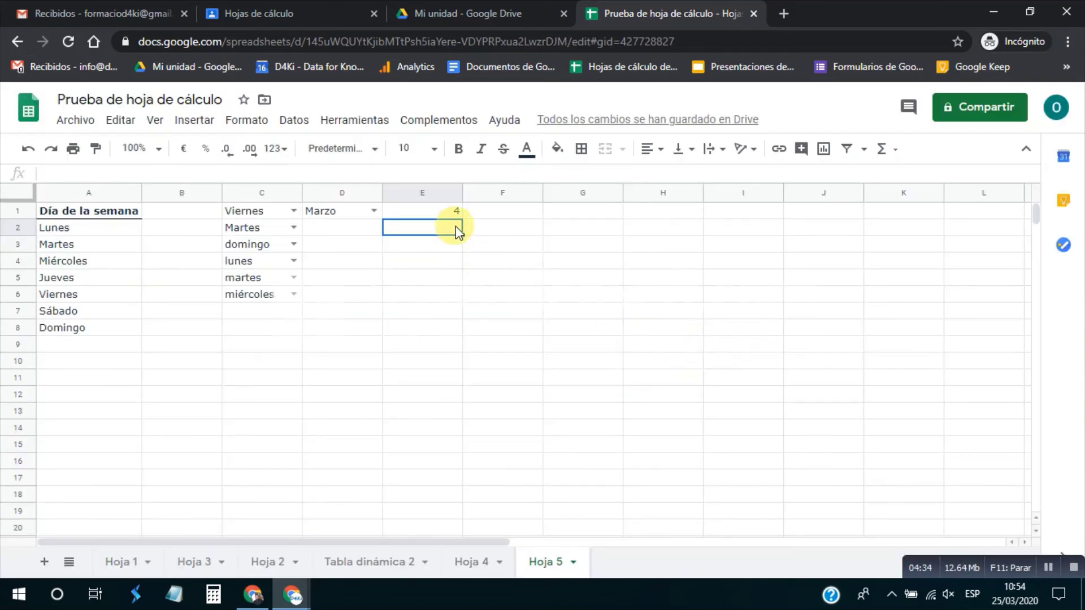
Step: Add a data validation rule to E3 that requires text equal to Miércoles, with the validation help text shown
{"action": "left_click", "coordinate": [449, 246]}
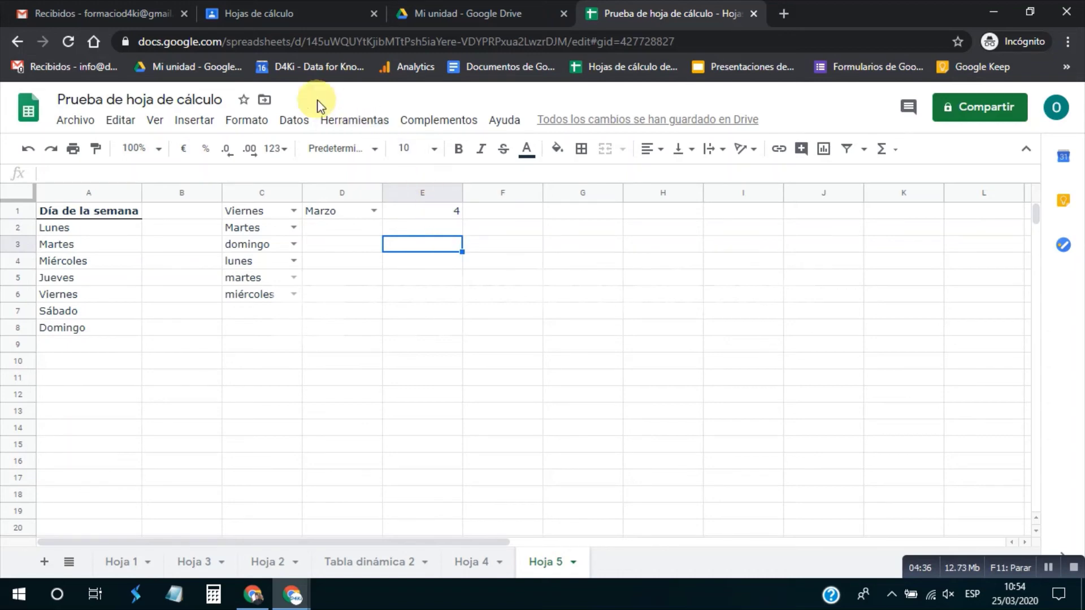
{"action": "left_click", "coordinate": [294, 119]}
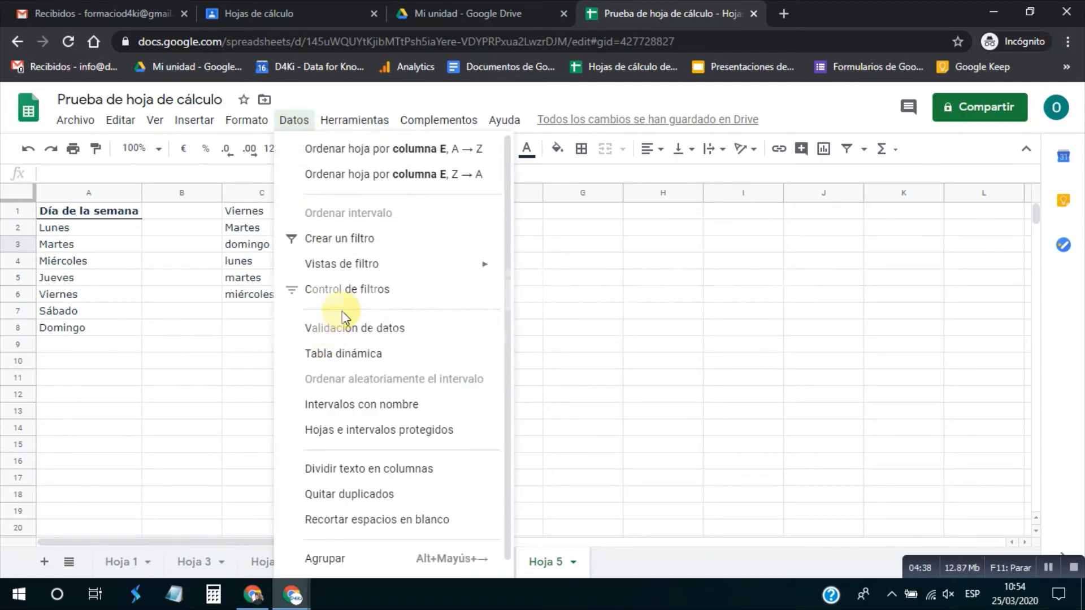
{"action": "left_click", "coordinate": [343, 323]}
{"action": "left_click", "coordinate": [535, 305]}
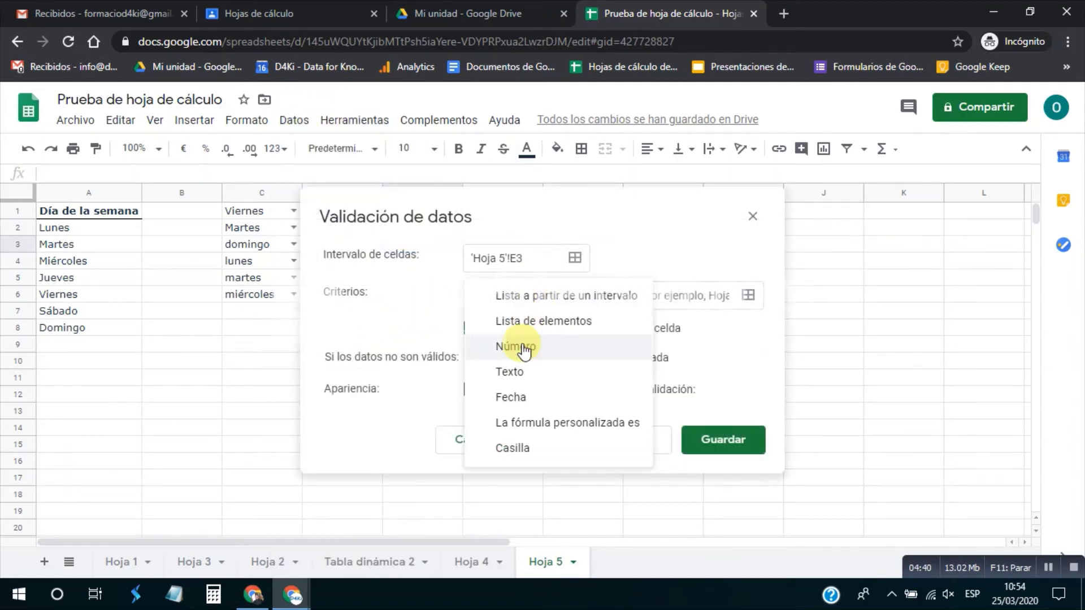
{"action": "left_click", "coordinate": [525, 371]}
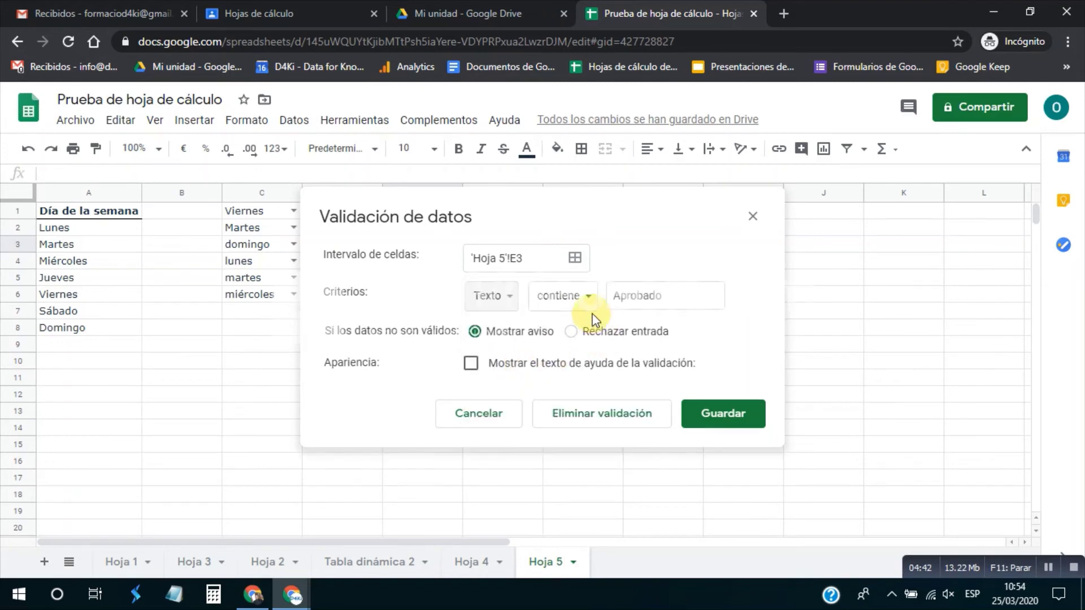
{"action": "left_click", "coordinate": [588, 295]}
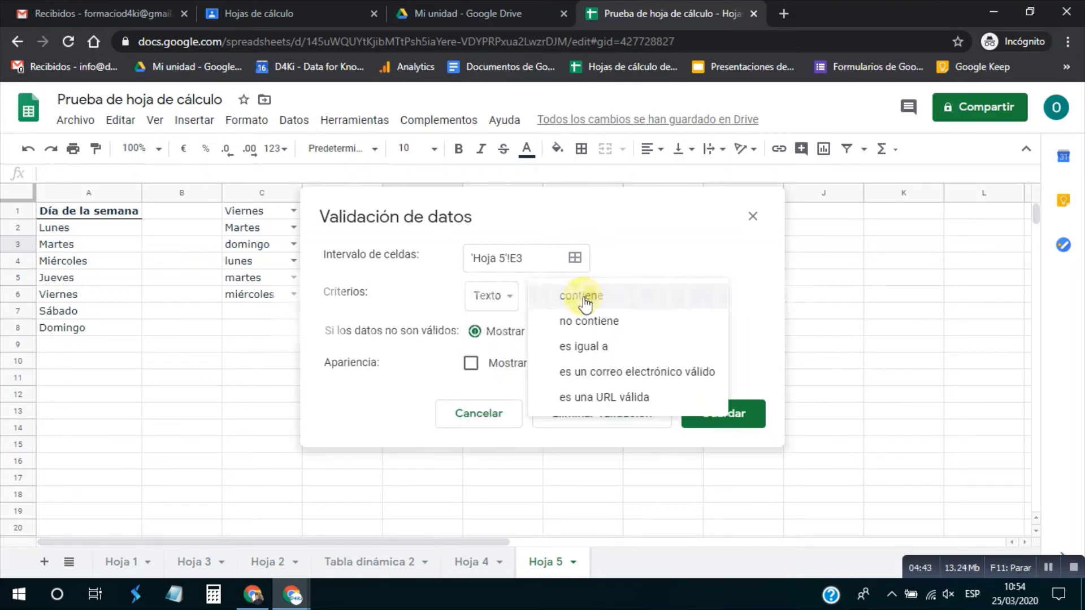
{"action": "left_click", "coordinate": [600, 347]}
{"action": "left_click", "coordinate": [647, 295]}
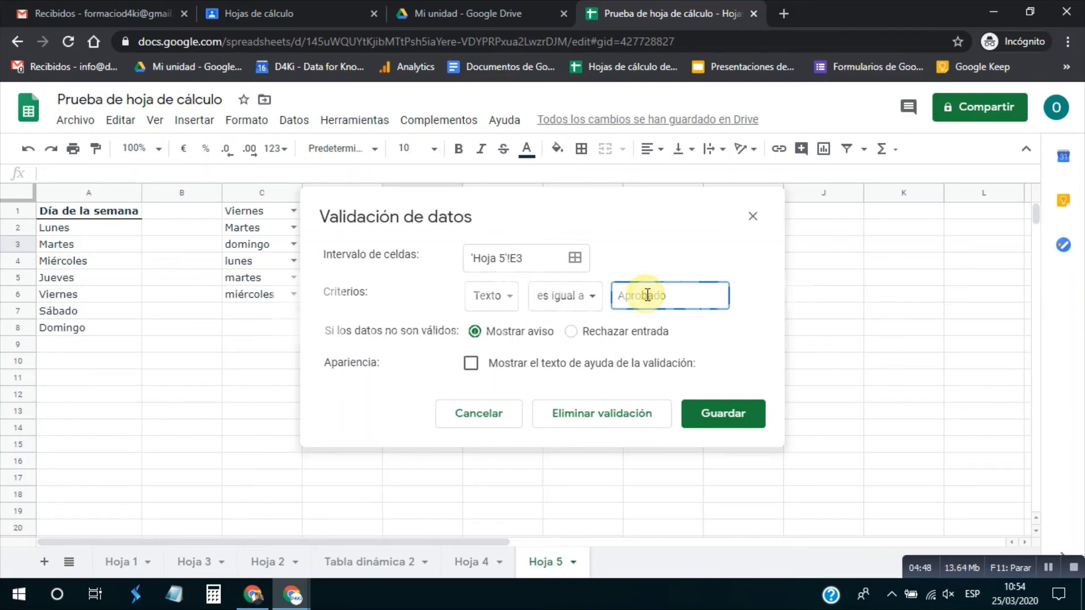
{"action": "type", "text": "Miércoles"}
{"action": "left_click", "coordinate": [513, 366]}
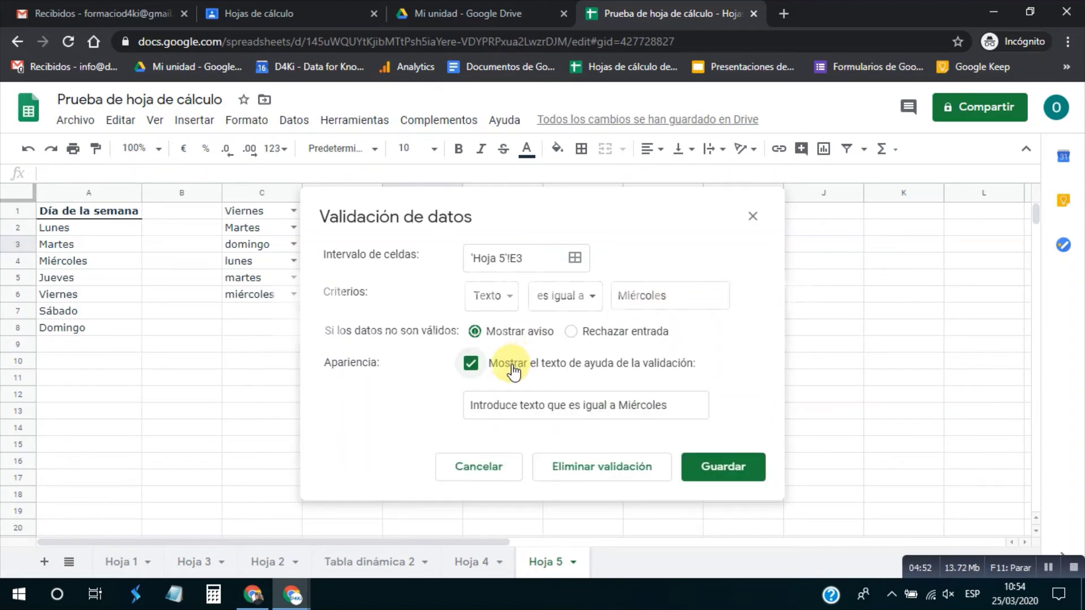
{"action": "left_click", "coordinate": [716, 470]}
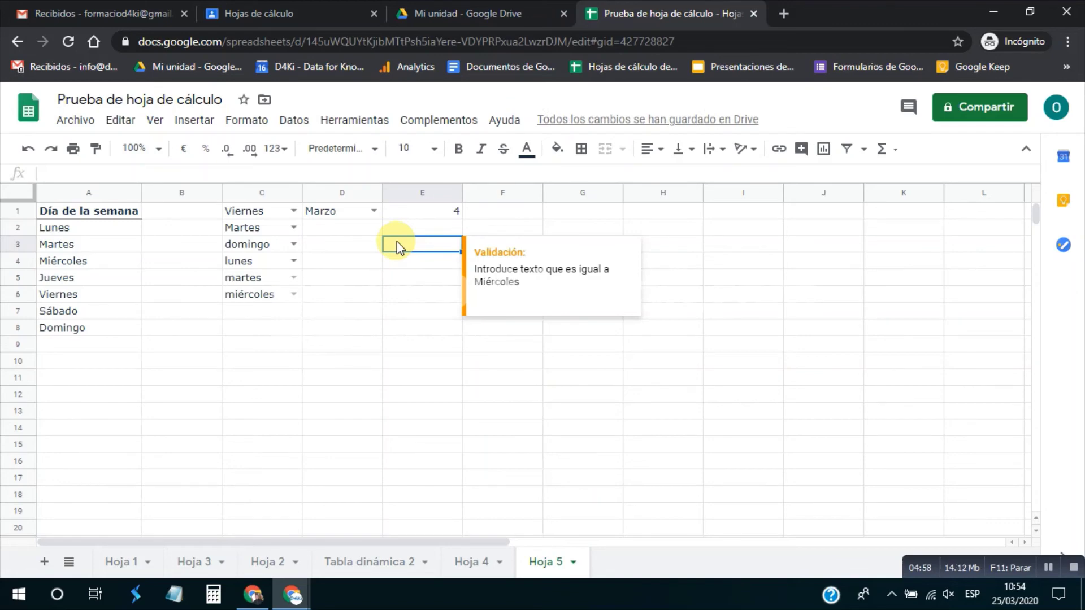
Step: Test the text rule in E3 with the entry Martes, and replace it with Miércoles
{"action": "type", "text": "Martes"}
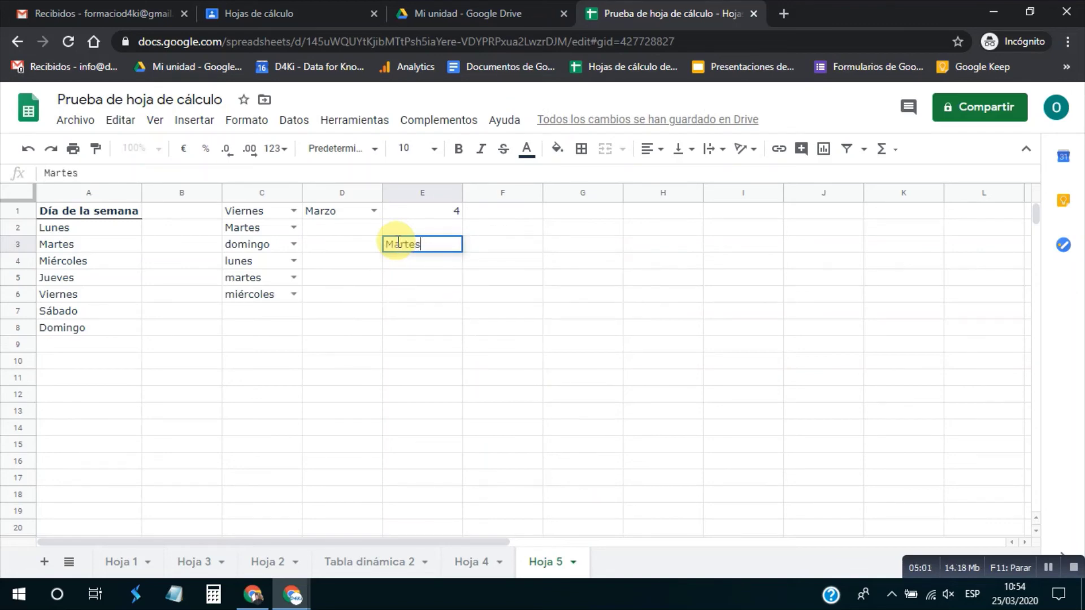
{"action": "key", "text": "Return"}
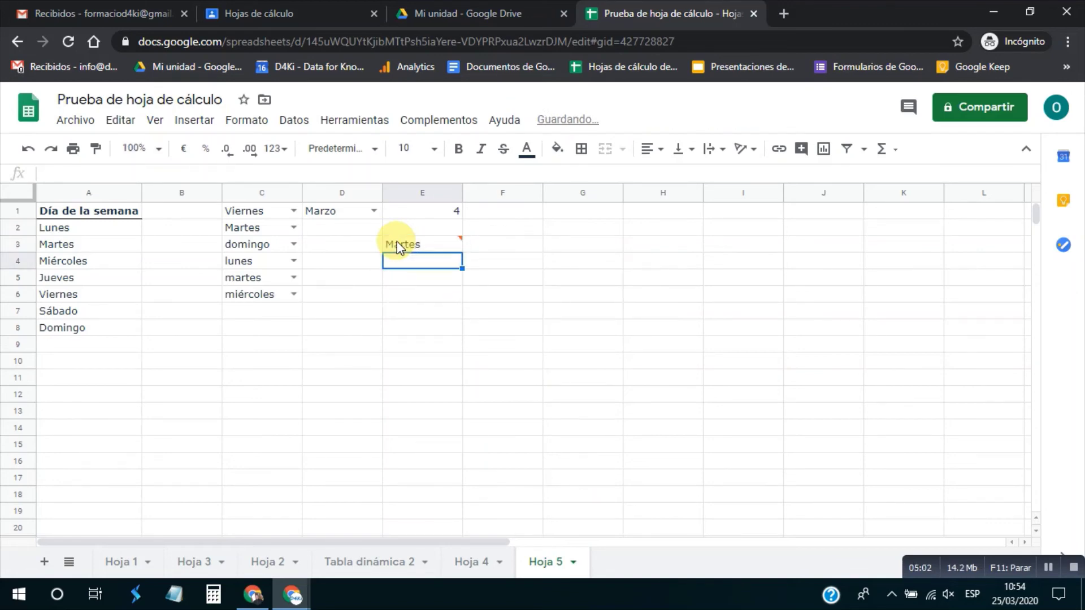
{"action": "left_click", "coordinate": [425, 245]}
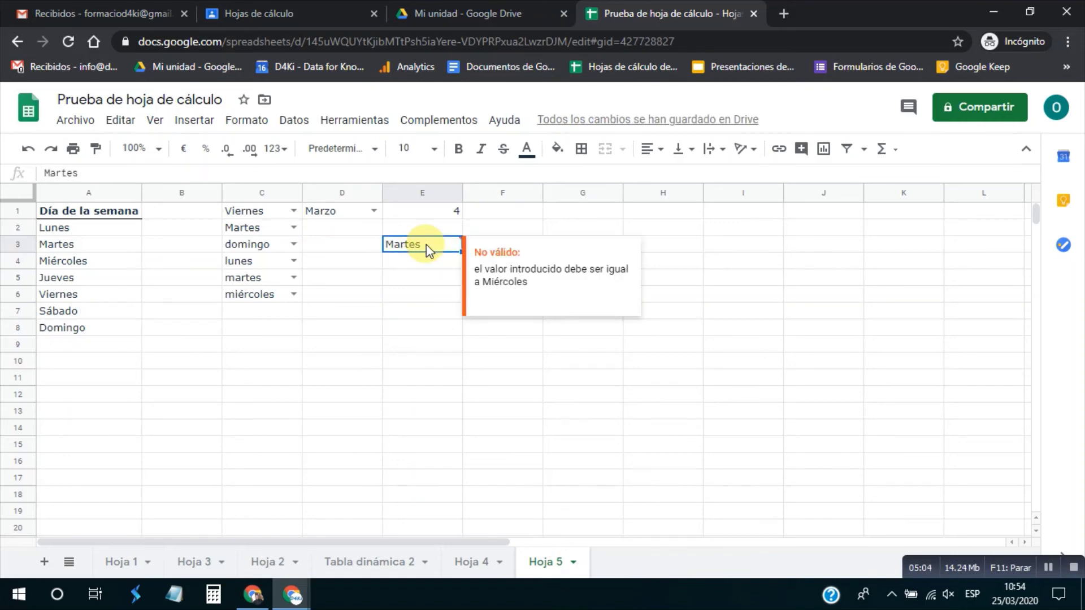
{"action": "type", "text": "M"}
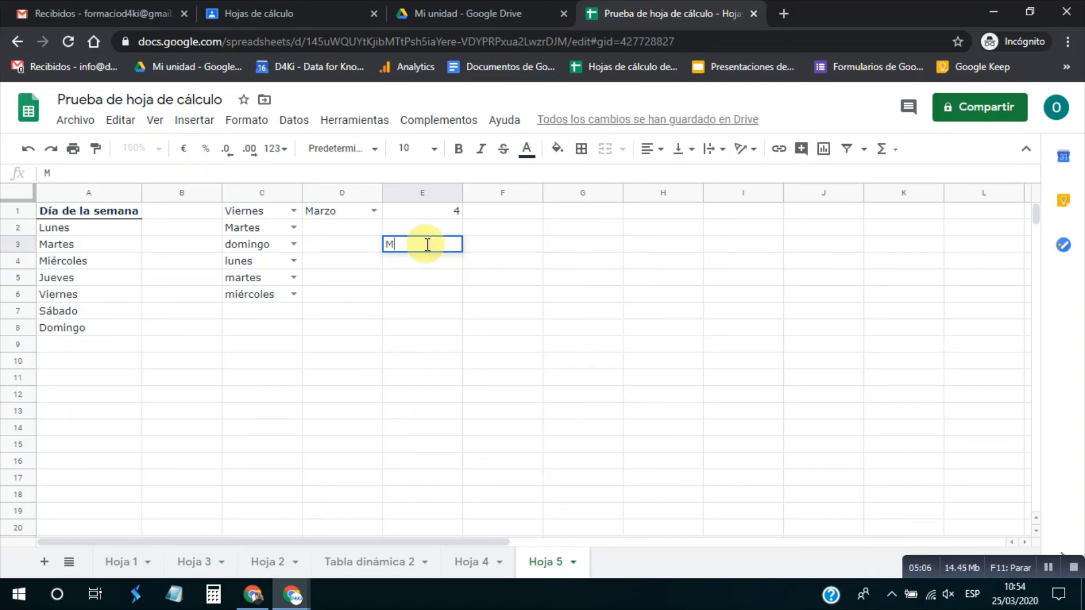
{"action": "type", "text": "iércoles"}
{"action": "key", "text": "Return"}
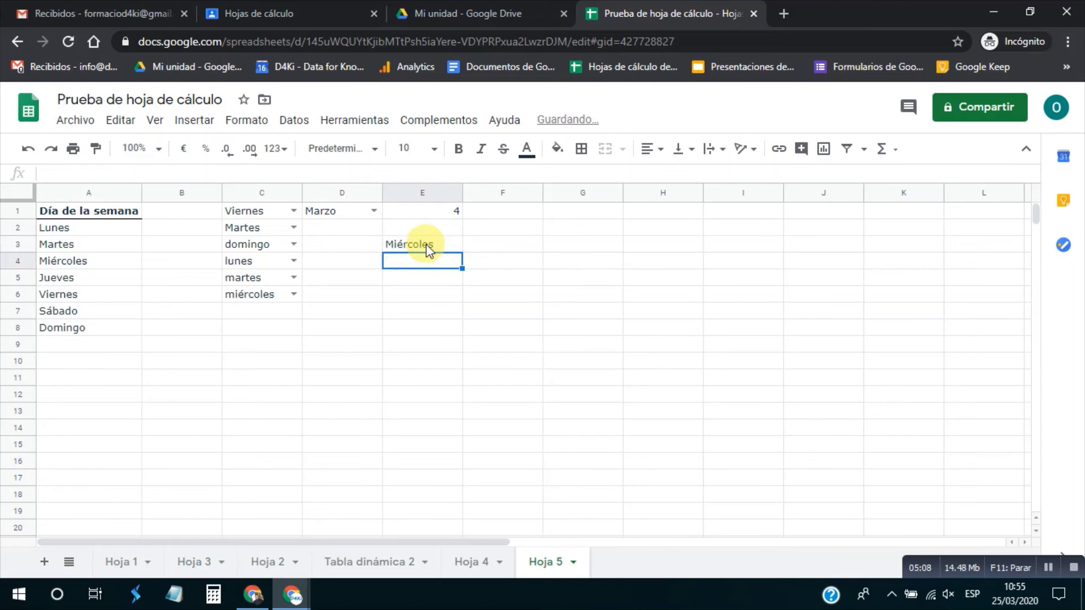
Step: Change the data validation rule of E3 to reject invalid entries, and save it
{"action": "left_click", "coordinate": [424, 247]}
{"action": "left_click", "coordinate": [306, 120]}
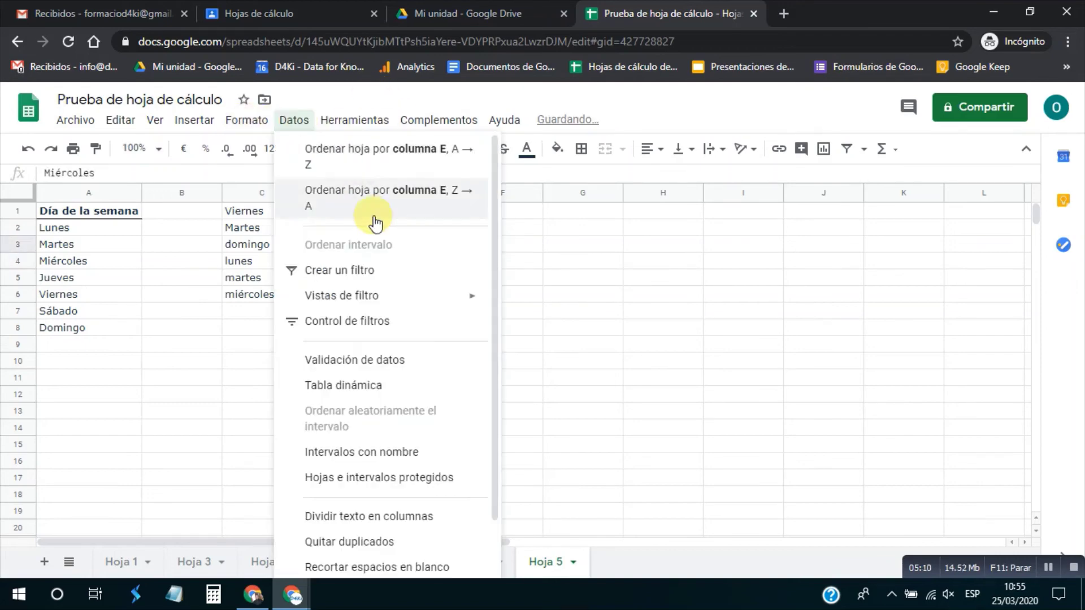
{"action": "left_click", "coordinate": [378, 328]}
{"action": "left_click", "coordinate": [468, 347]}
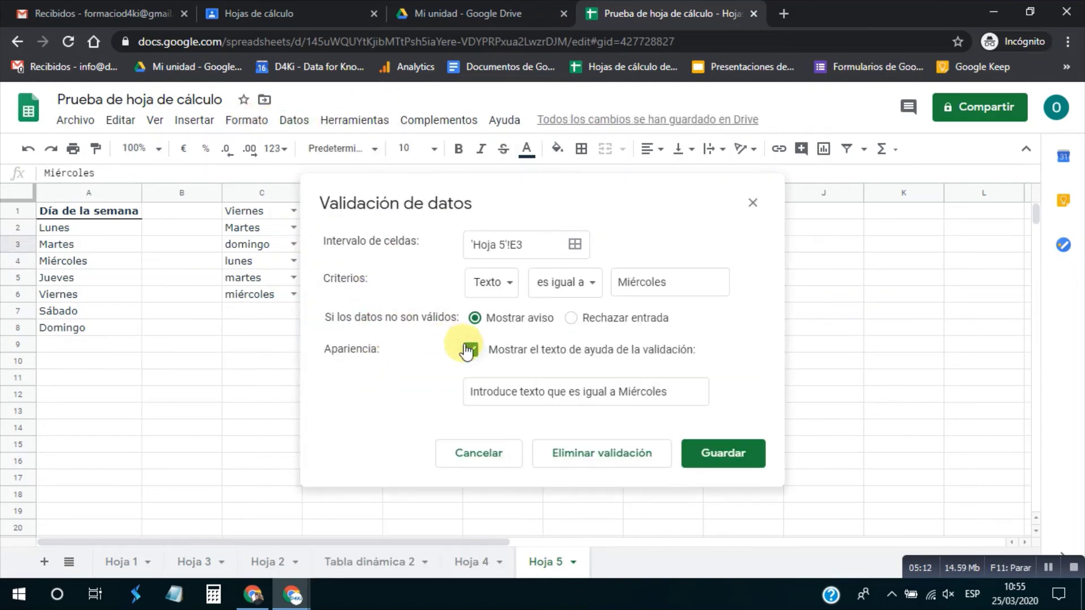
{"action": "left_click", "coordinate": [606, 320]}
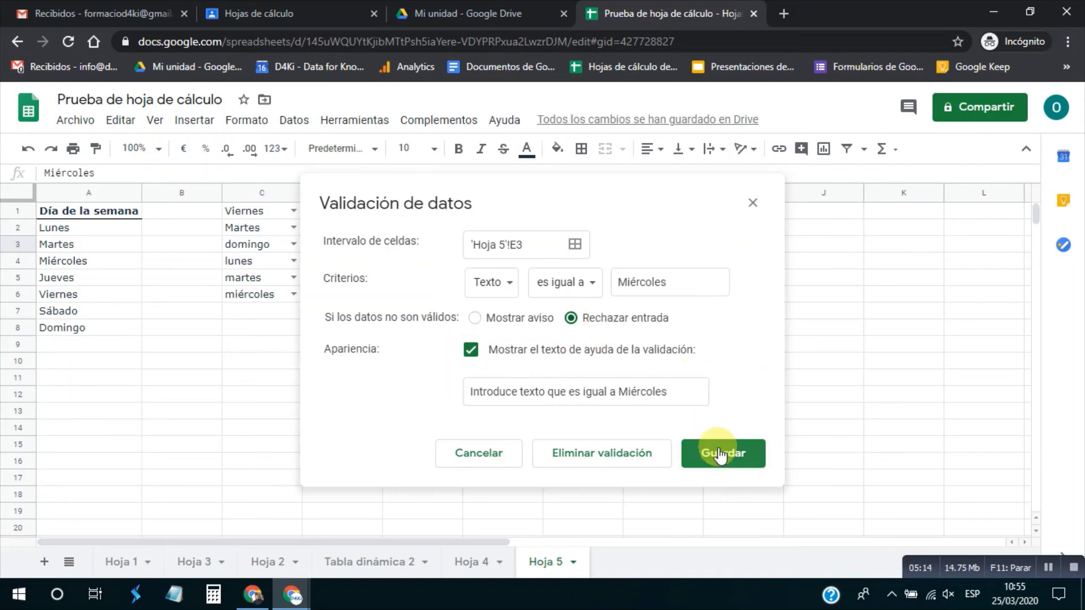
{"action": "left_click", "coordinate": [721, 453]}
Step: Test the rejection in E3 by trying to enter Lunes, and dismiss the error message
{"action": "left_click", "coordinate": [424, 252]}
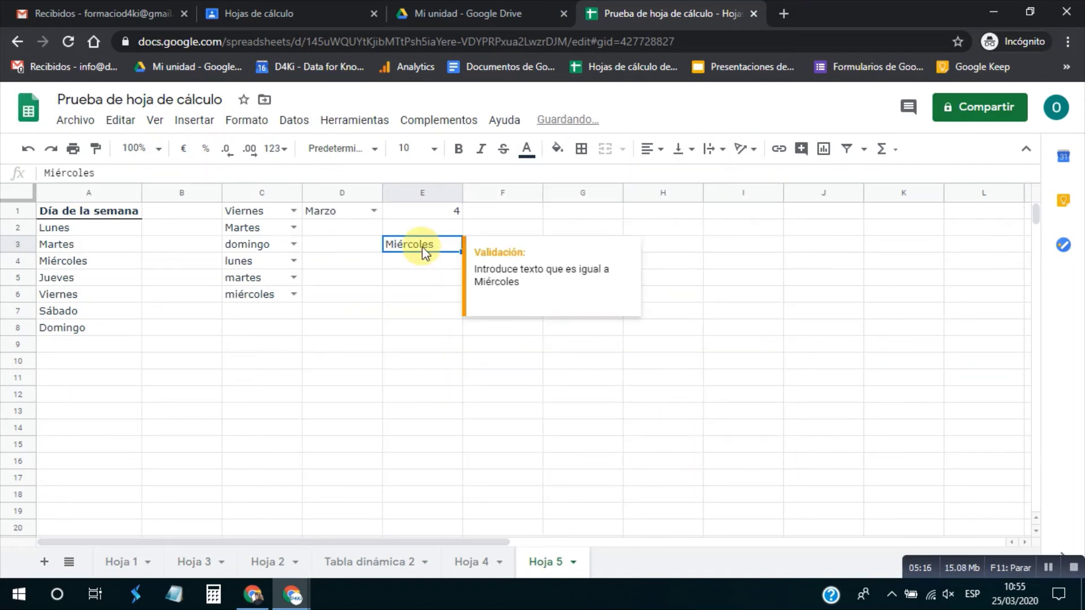
{"action": "type", "text": "Lunes"}
{"action": "key", "text": "Return"}
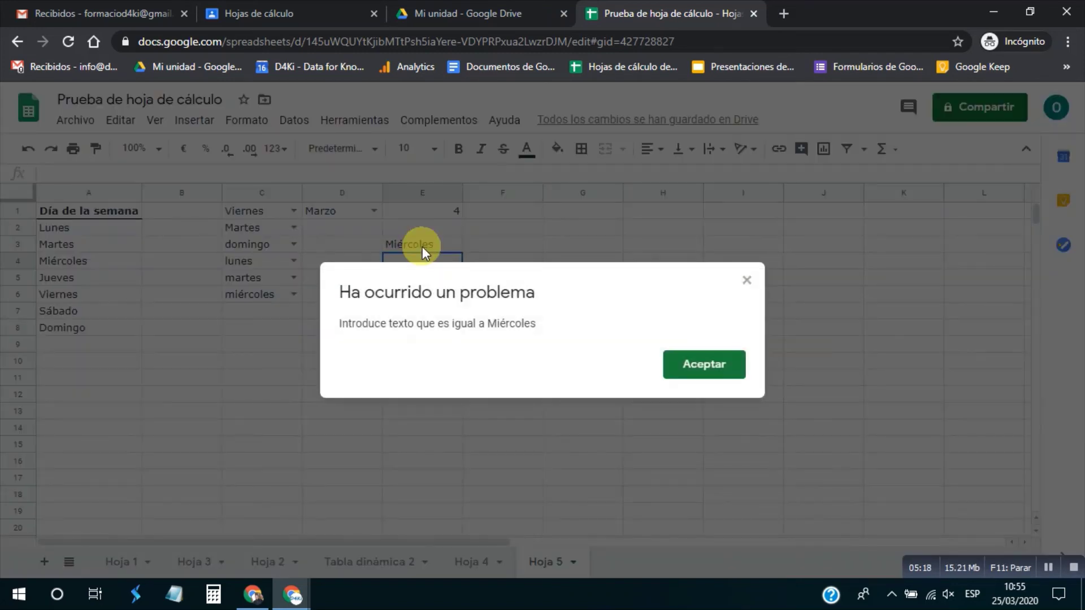
{"action": "mouse_move", "coordinate": [354, 291]}
{"action": "left_mouse_down"}
{"action": "mouse_move", "coordinate": [456, 291]}
{"action": "mouse_move", "coordinate": [369, 304]}
{"action": "left_mouse_up"}
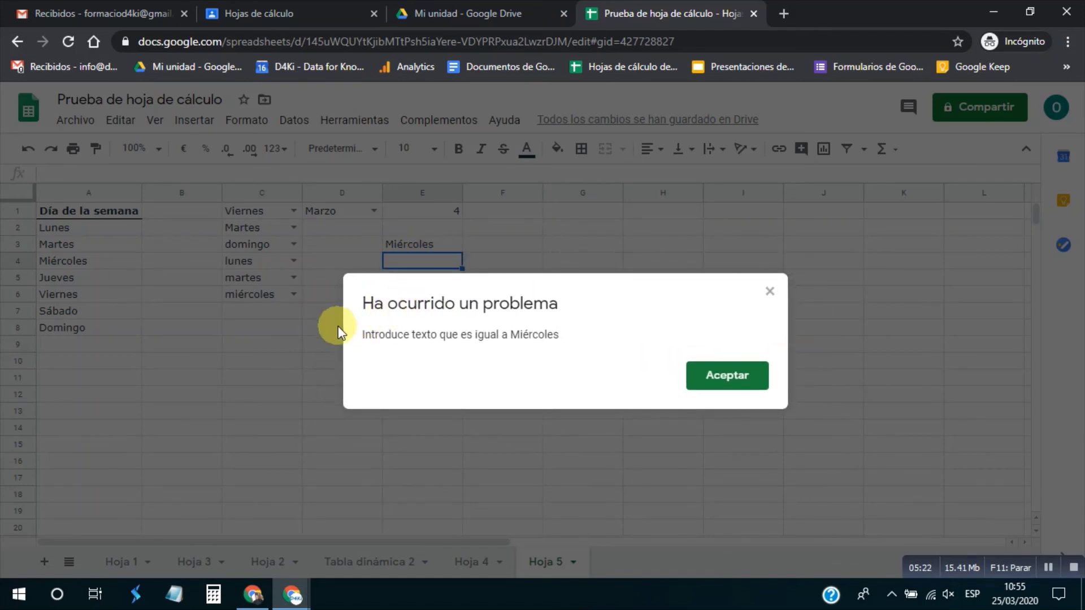
{"action": "left_click", "coordinate": [729, 374]}
{"action": "left_click", "coordinate": [444, 245]}
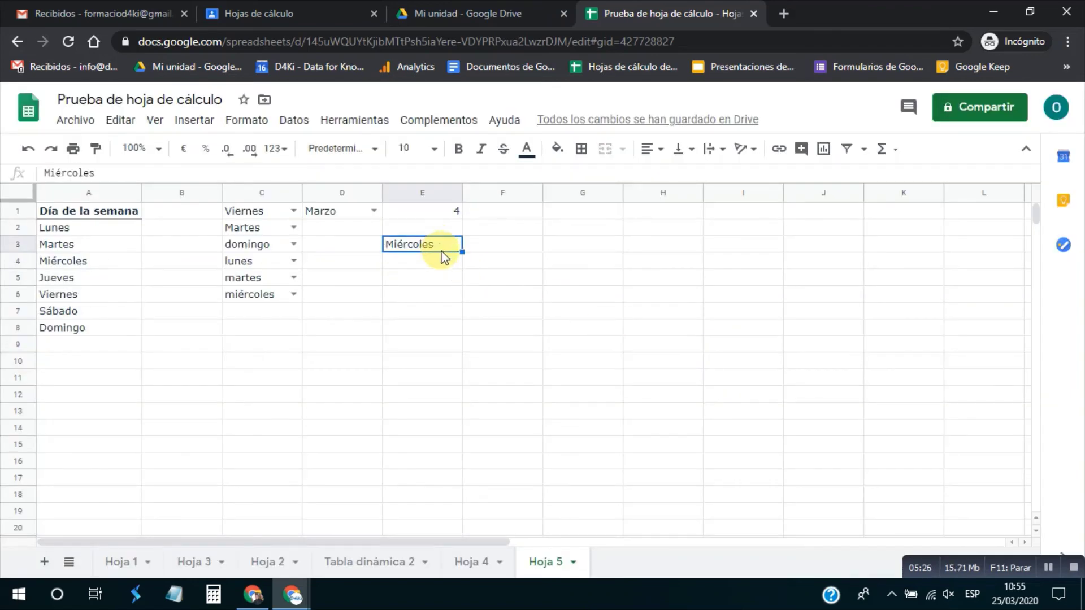
Step: Start a data validation rule for F2, try the date and custom formula criteria, and settle on the checkbox criterion (Casilla)
{"action": "left_click", "coordinate": [500, 226]}
{"action": "left_click", "coordinate": [294, 120]}
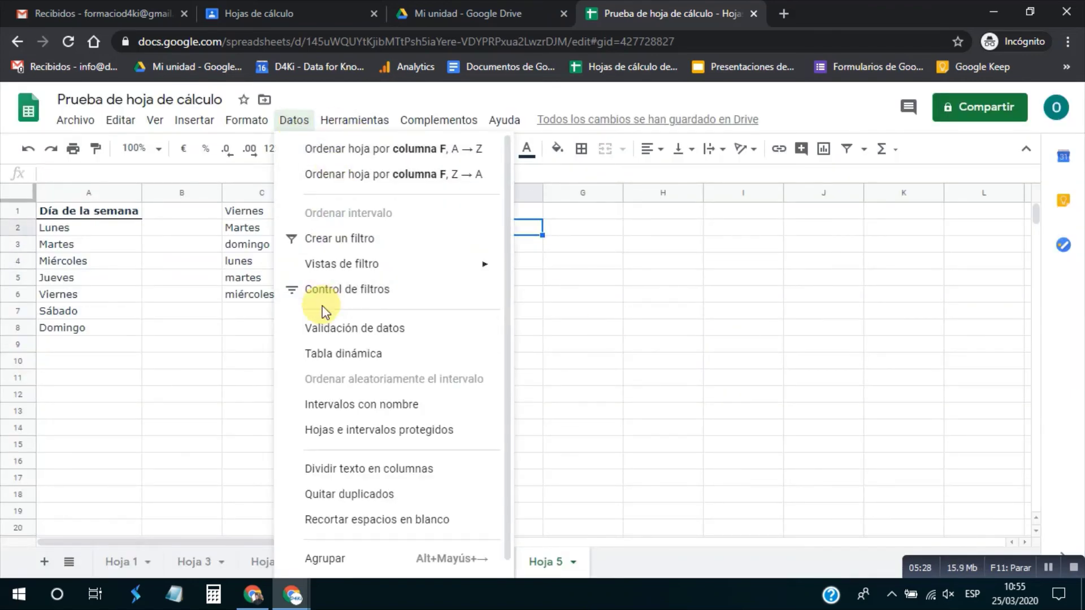
{"action": "left_click", "coordinate": [338, 329]}
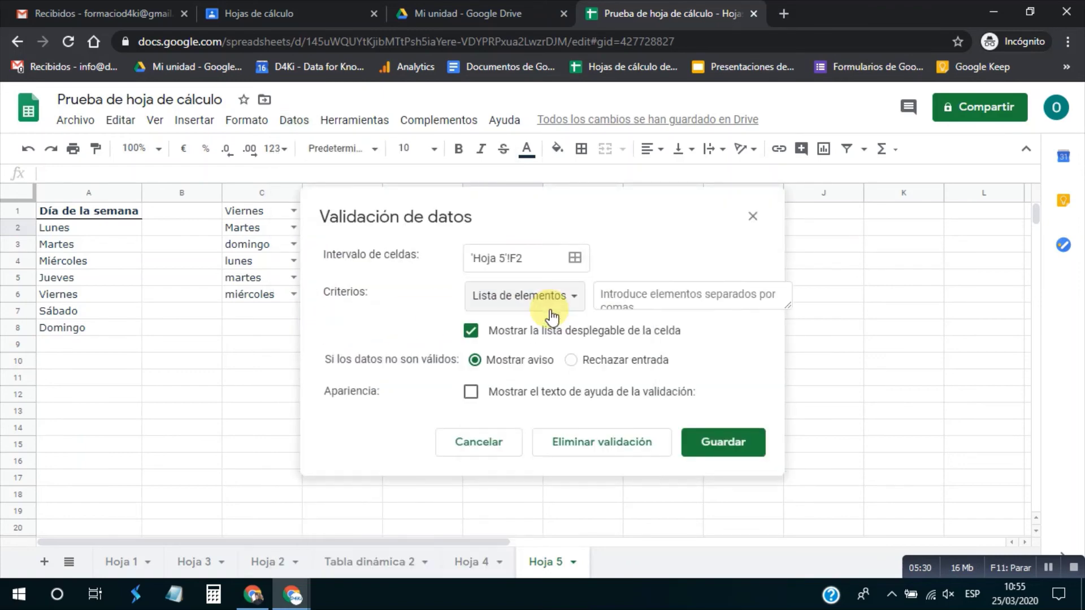
{"action": "left_click", "coordinate": [545, 291]}
{"action": "left_click", "coordinate": [534, 371]}
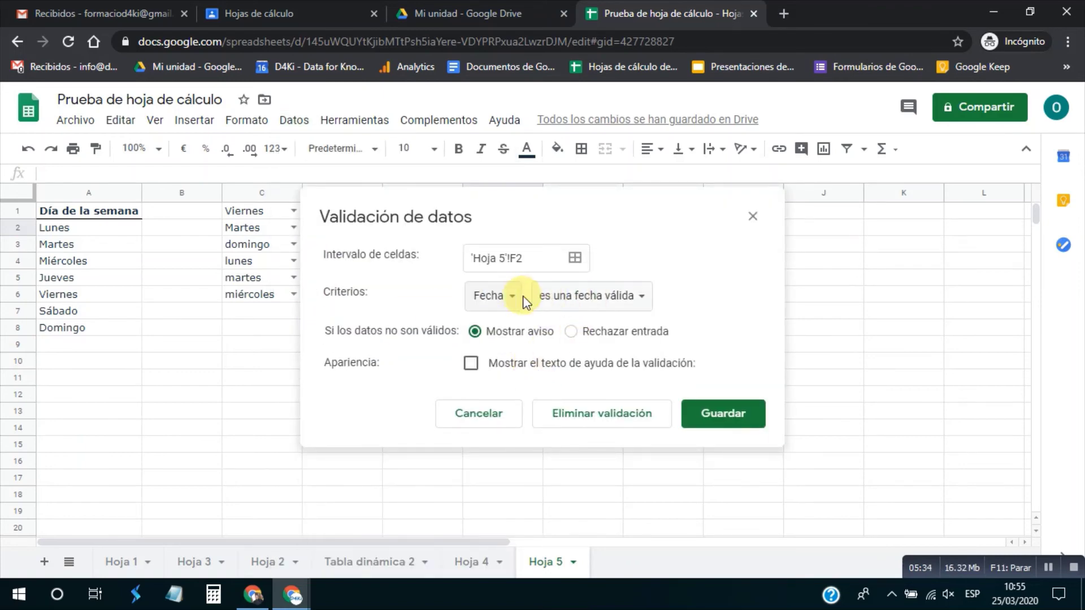
{"action": "left_click", "coordinate": [509, 296]}
{"action": "left_click", "coordinate": [512, 322]}
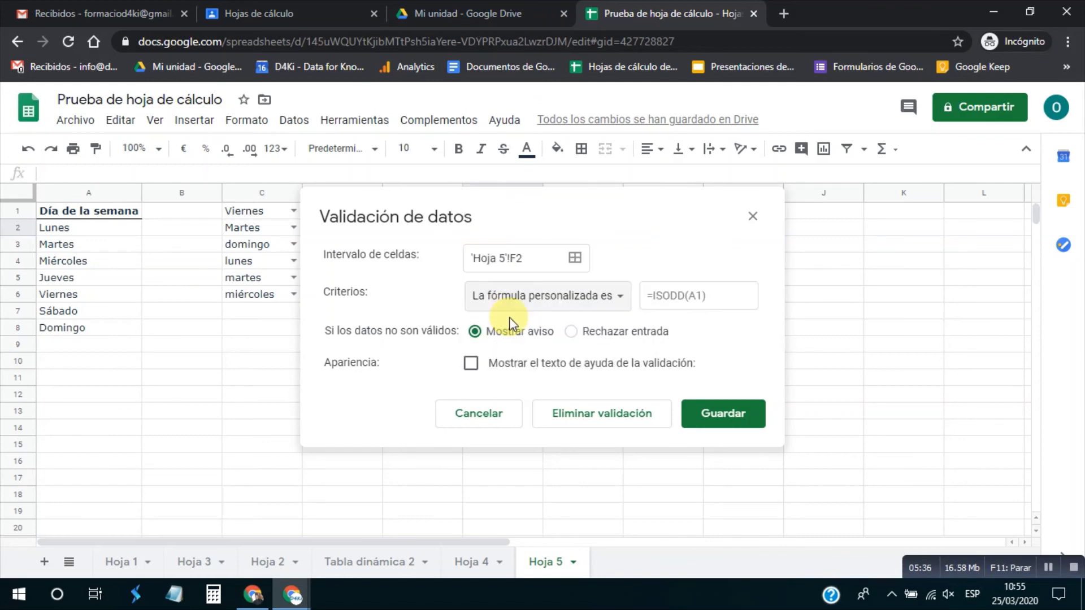
{"action": "left_click", "coordinate": [556, 306]}
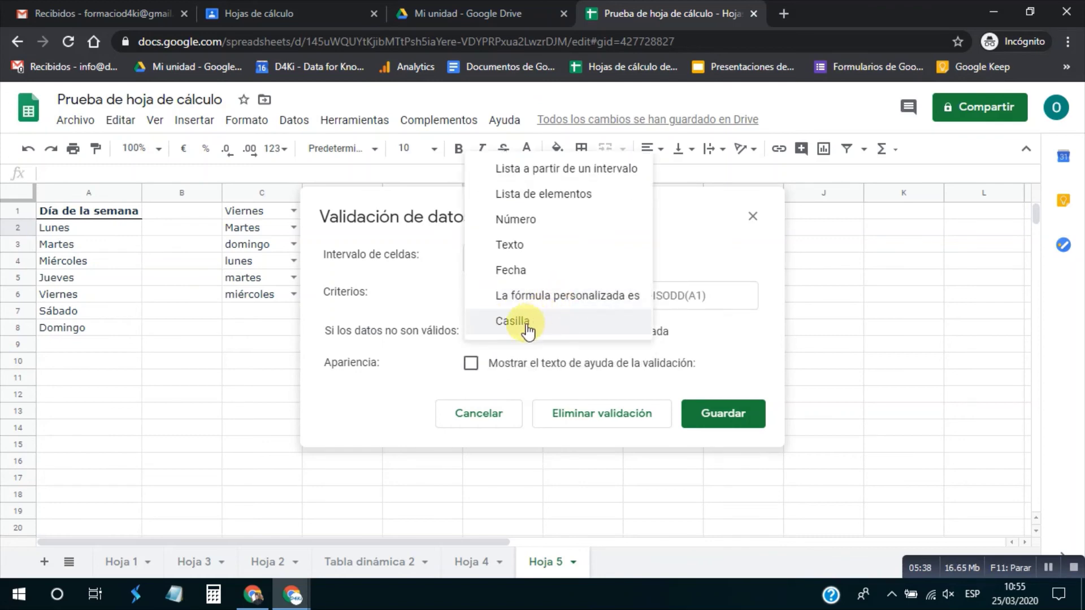
{"action": "left_click", "coordinate": [526, 323]}
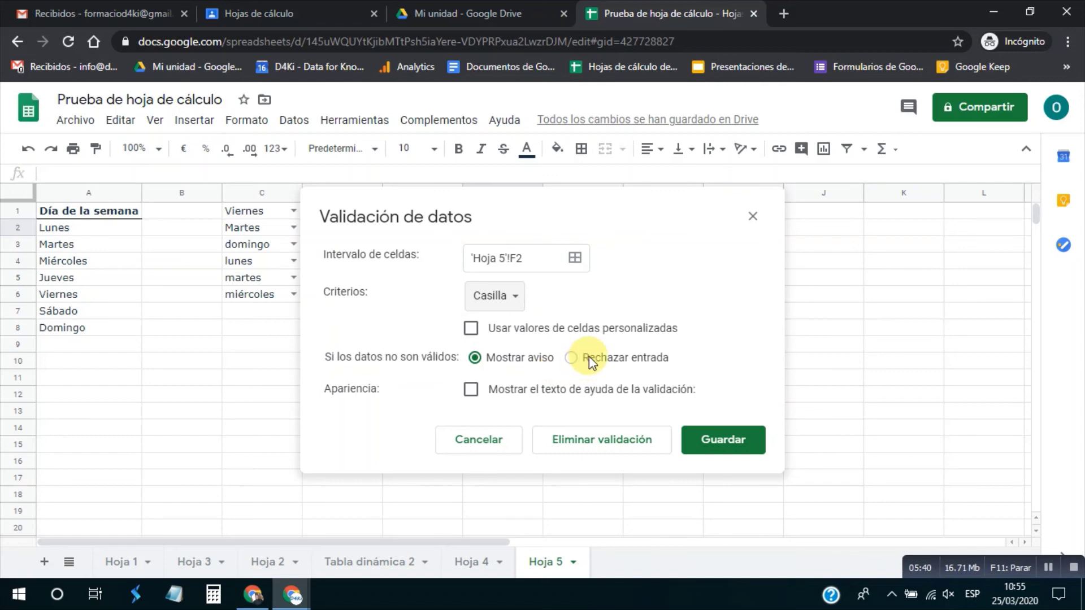
Step: Set custom checkbox values for F2, Estupendo when checked and Muy mal when unchecked, and save the rule with its validation help text shown
{"action": "left_click", "coordinate": [585, 332]}
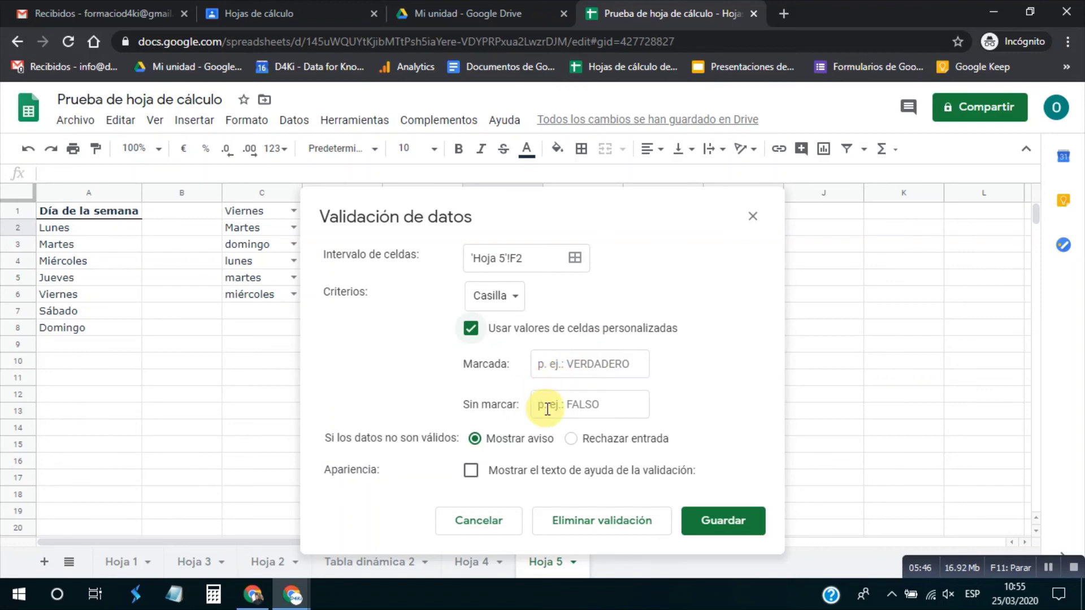
{"action": "left_click", "coordinate": [564, 364]}
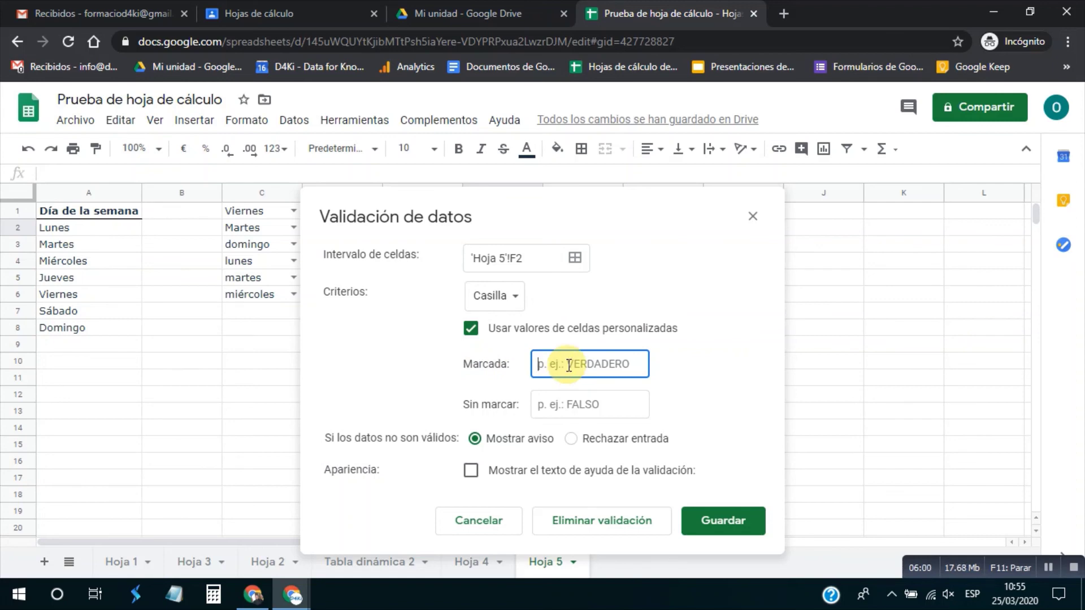
{"action": "type", "text": "Estupendo"}
{"action": "left_click", "coordinate": [566, 408]}
{"action": "type", "text": "M"}
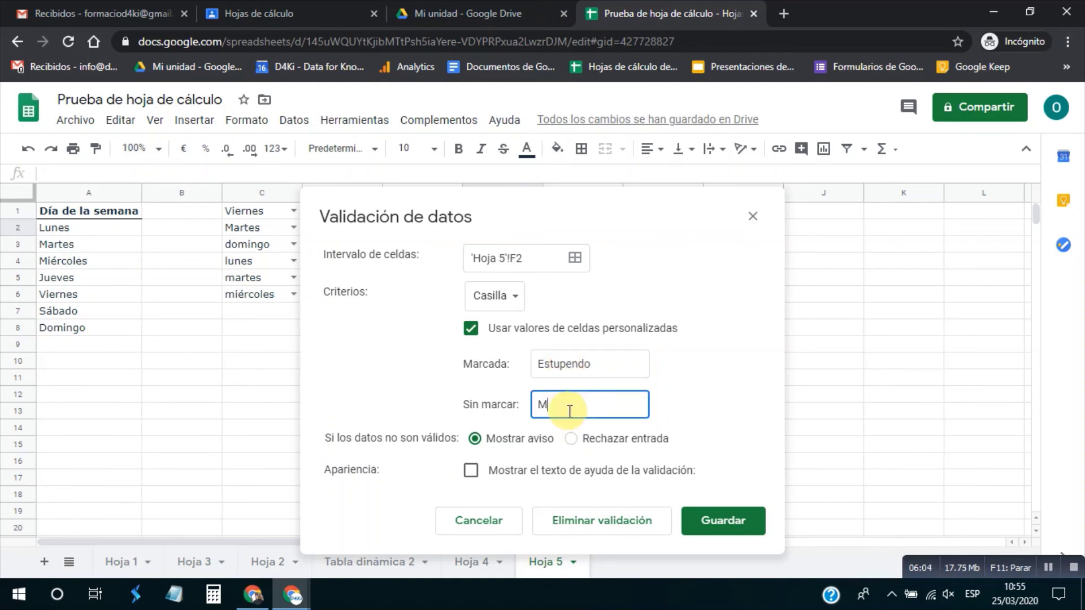
{"action": "type", "text": "uy mal"}
{"action": "left_click", "coordinate": [470, 470]}
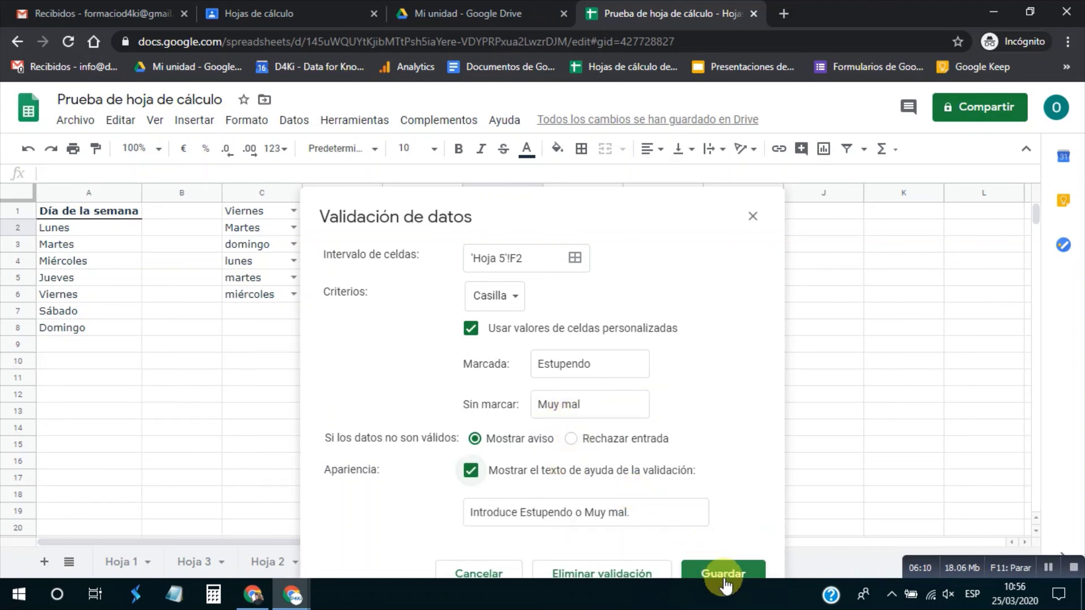
{"action": "left_click", "coordinate": [724, 574]}
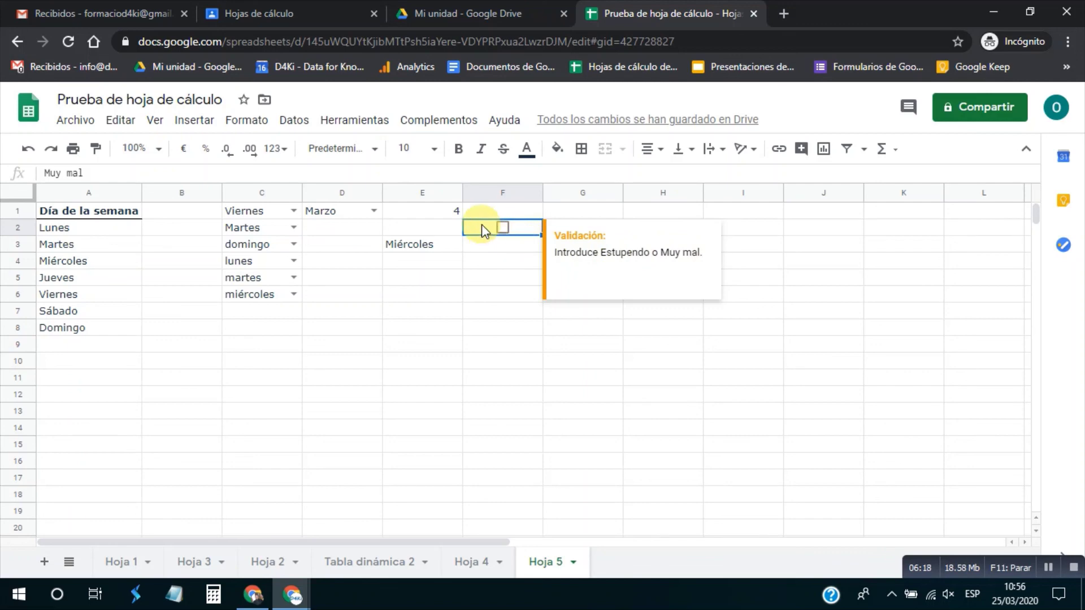
Step: Check the value stored in F2 for the unchecked state, and tick its checkbox
{"action": "left_click_drag", "start_coordinate": [107, 173], "coordinate": [32, 174]}
{"action": "left_click", "coordinate": [484, 263]}
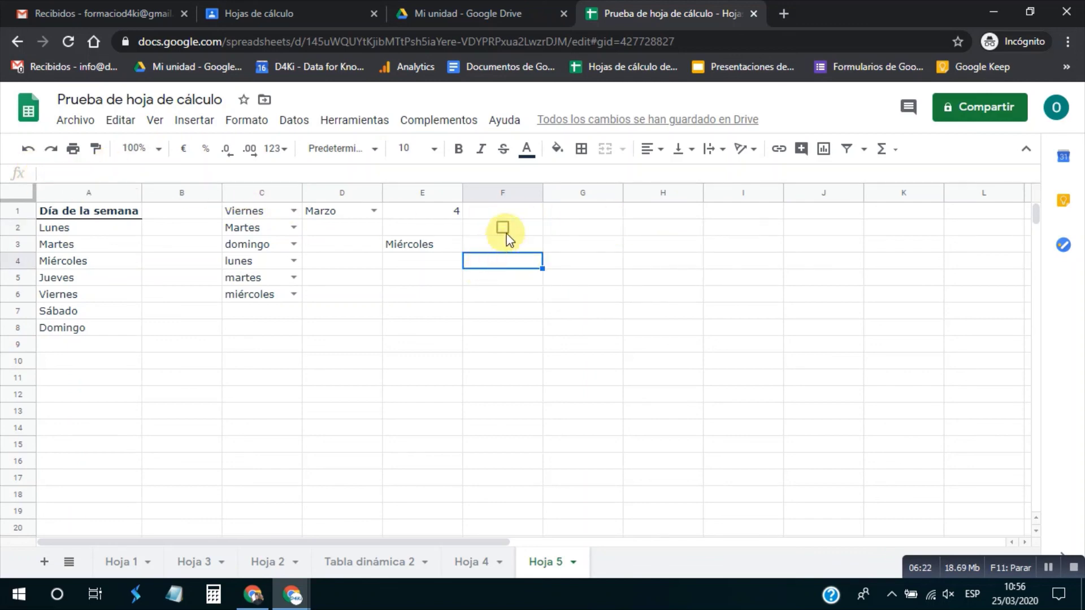
{"action": "left_click", "coordinate": [503, 227]}
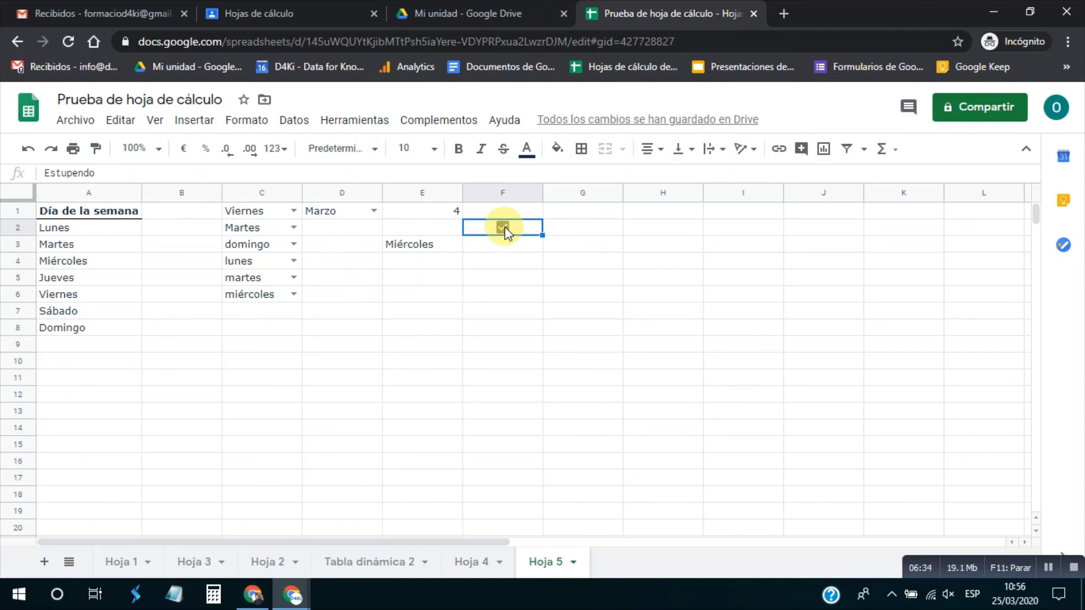
{"action": "left_click", "coordinate": [496, 235]}
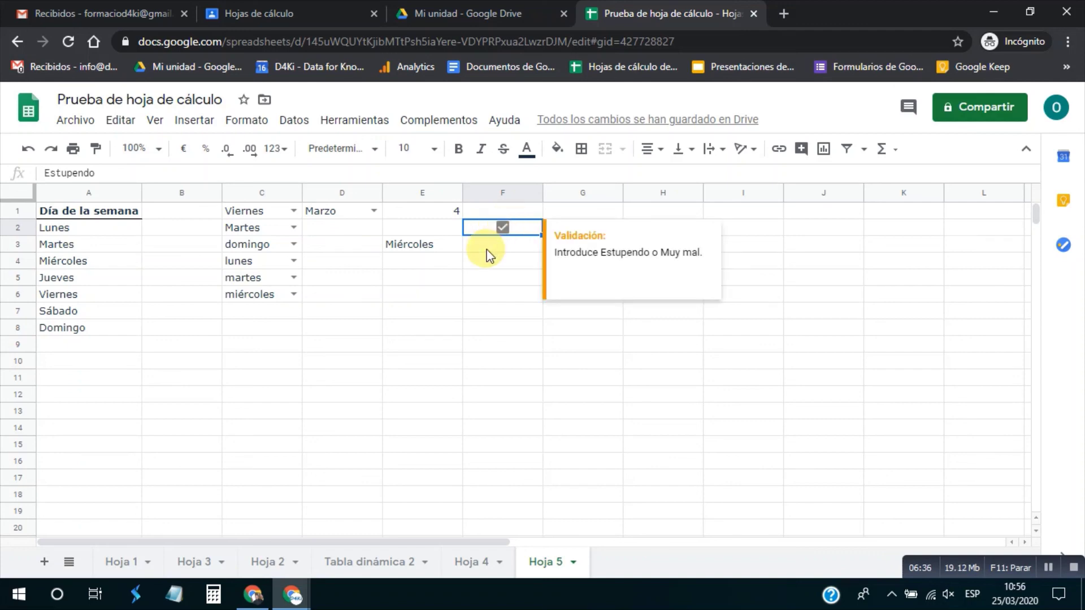